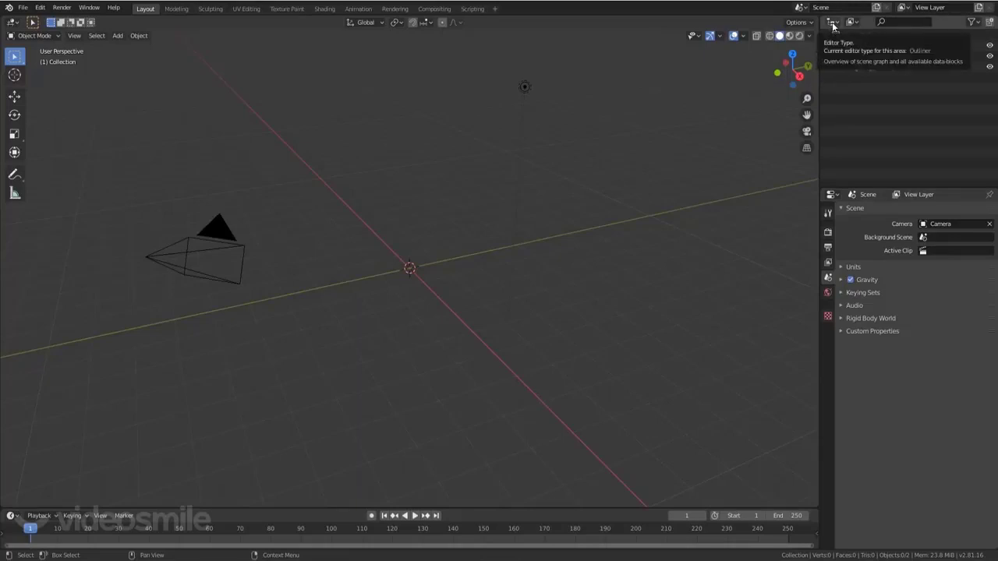
Switch the viewport to an Image Editor, then a Shader Editor, then back to 3D Viewport.
{"action": "left_click", "coordinate": [12, 25]}
{"action": "left_click", "coordinate": [53, 63]}
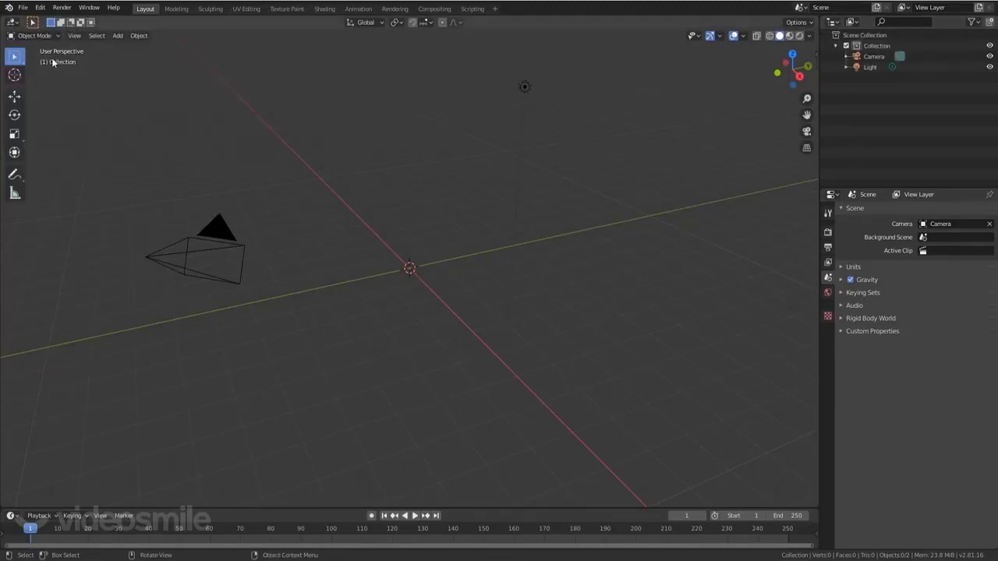
{"action": "left_click", "coordinate": [13, 23]}
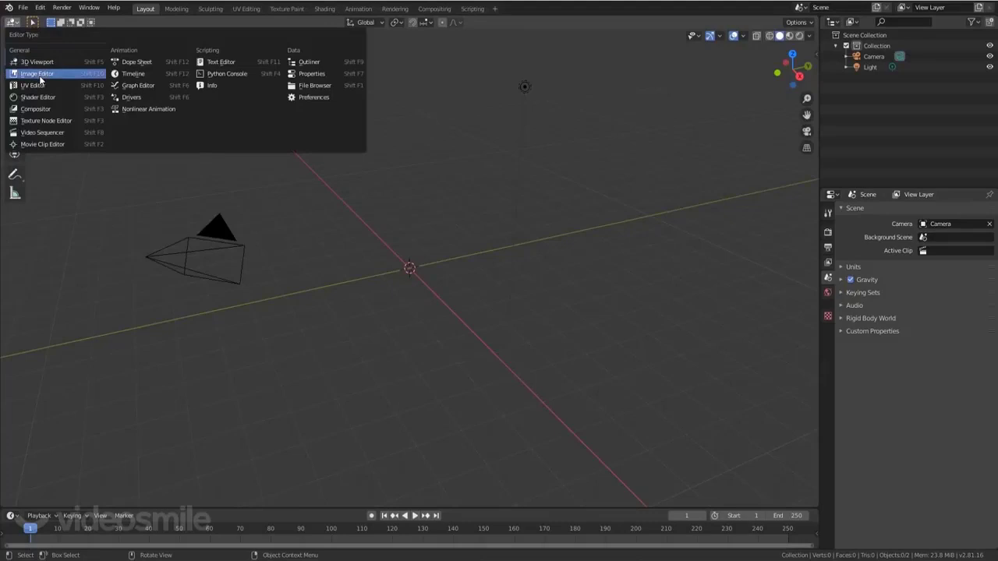
{"action": "left_click", "coordinate": [39, 75]}
{"action": "left_click", "coordinate": [12, 22]}
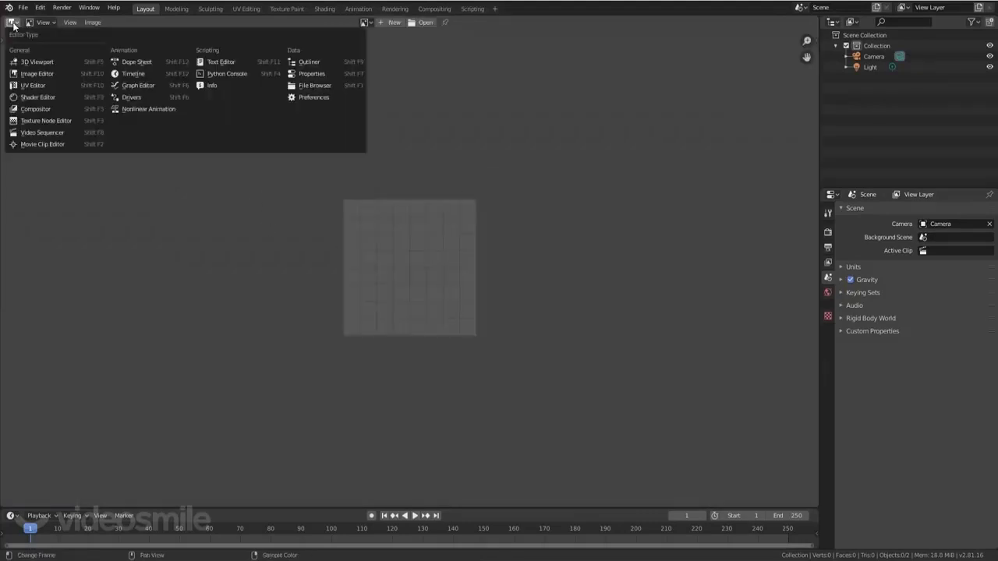
{"action": "left_click", "coordinate": [49, 96]}
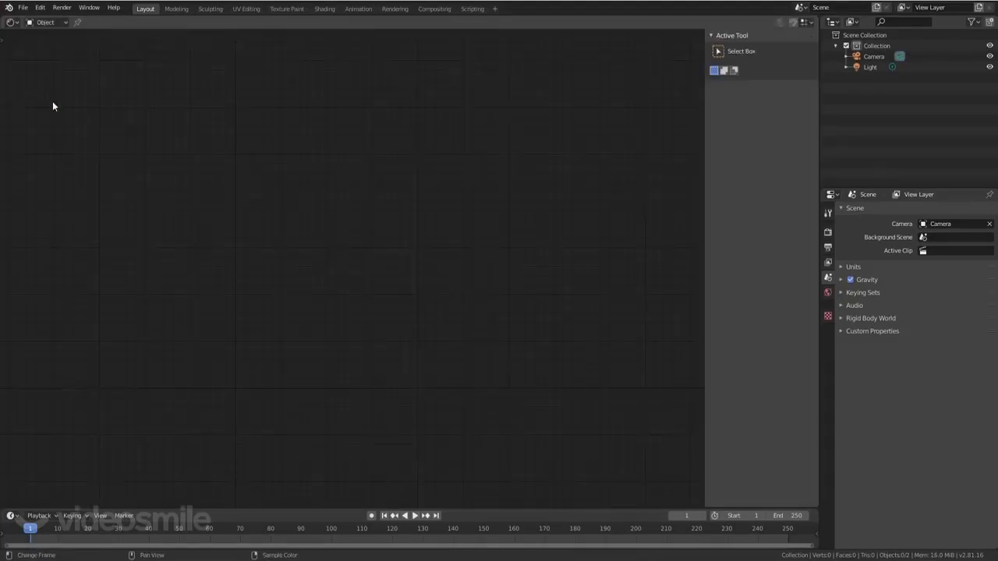
{"action": "left_click", "coordinate": [12, 22]}
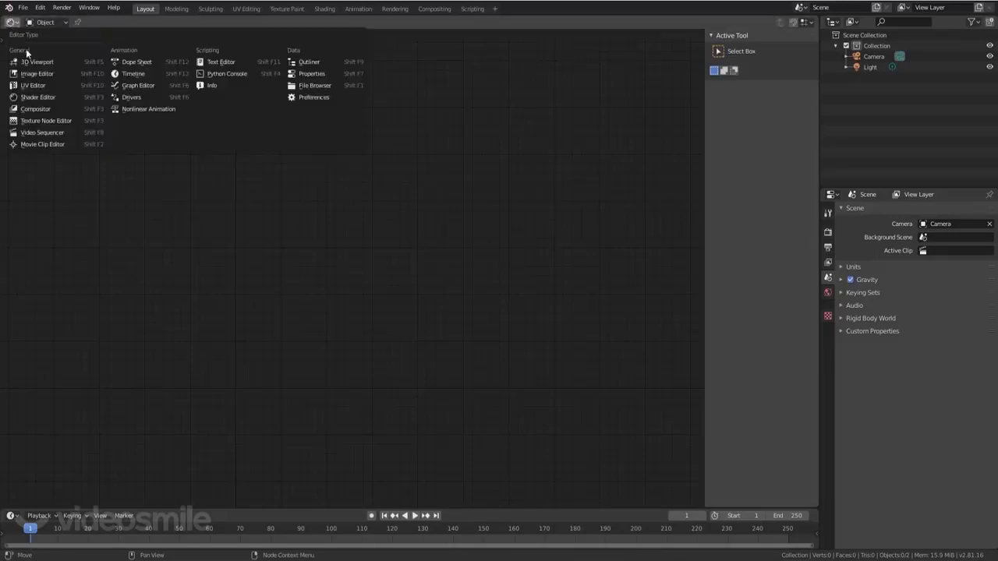
{"action": "left_click", "coordinate": [36, 61]}
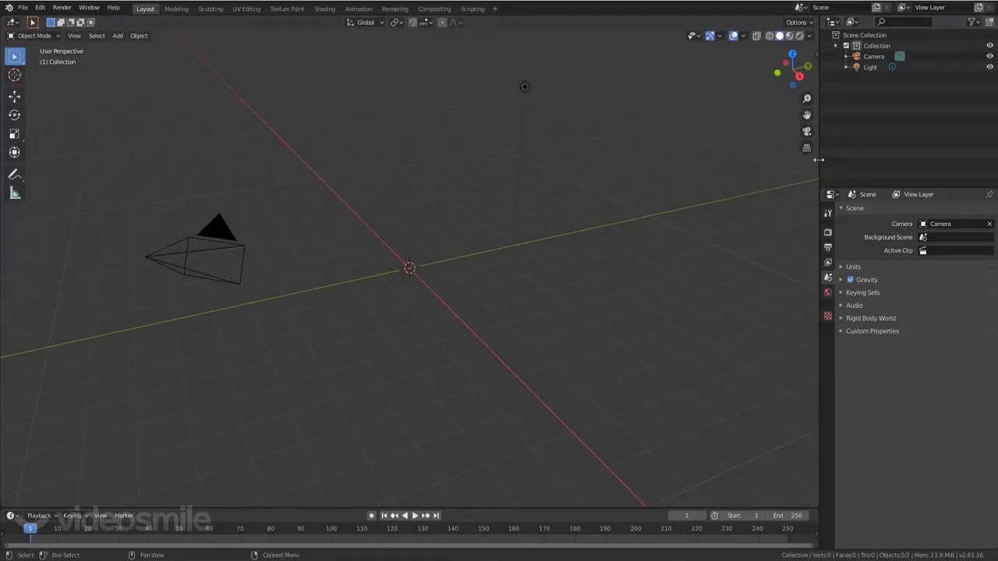
Widen the Outliner/Properties column and split the viewport vertically, making the right half an Image Editor.
{"action": "left_click_drag", "start_coordinate": [823, 166], "coordinate": [735, 153]}
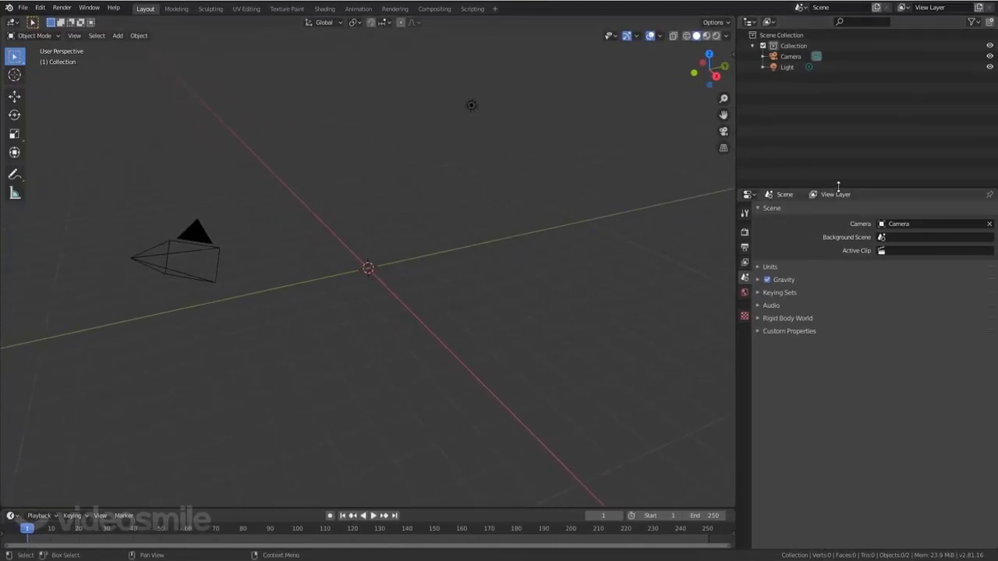
{"action": "right_click", "coordinate": [735, 154]}
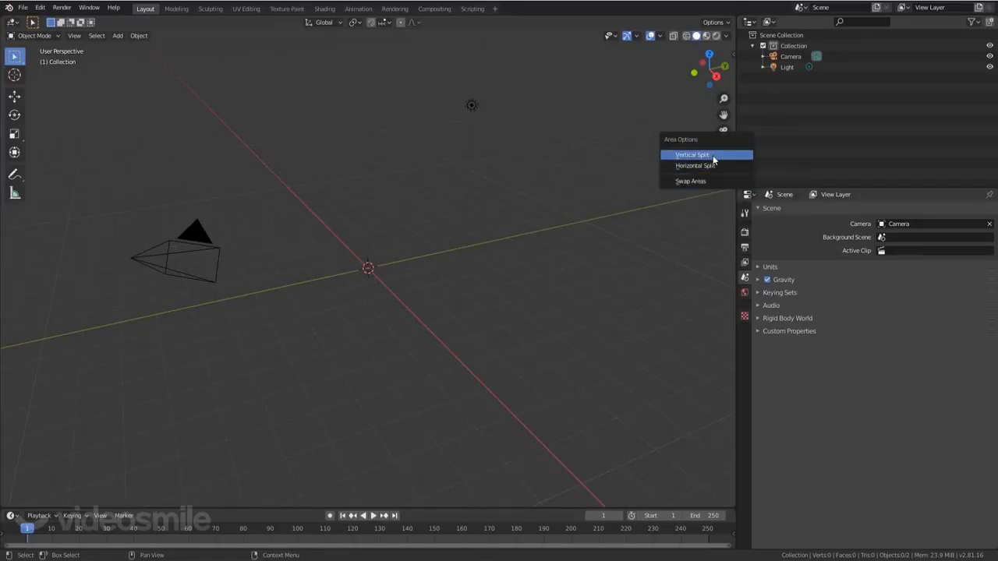
{"action": "left_click", "coordinate": [712, 156]}
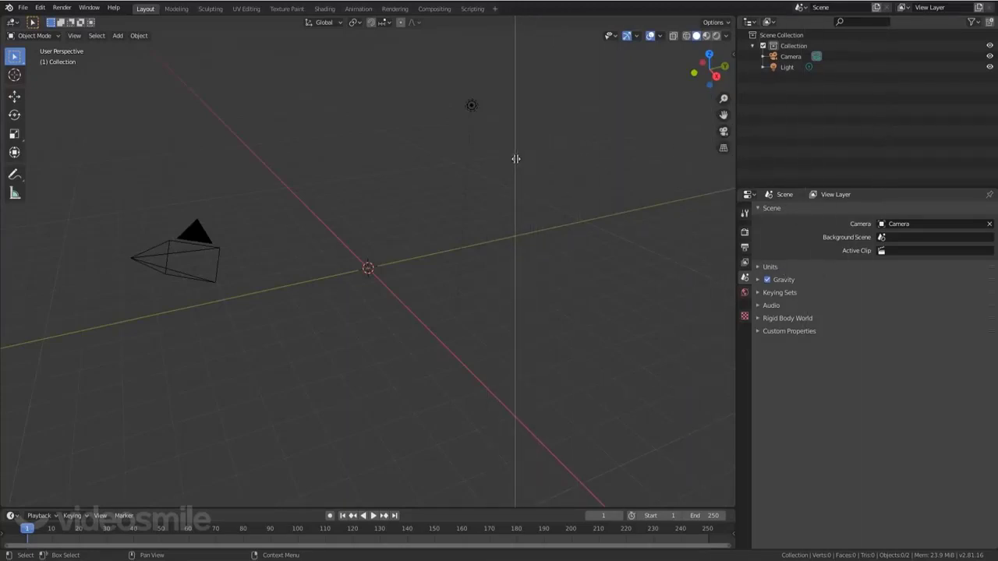
{"action": "left_click", "coordinate": [516, 158]}
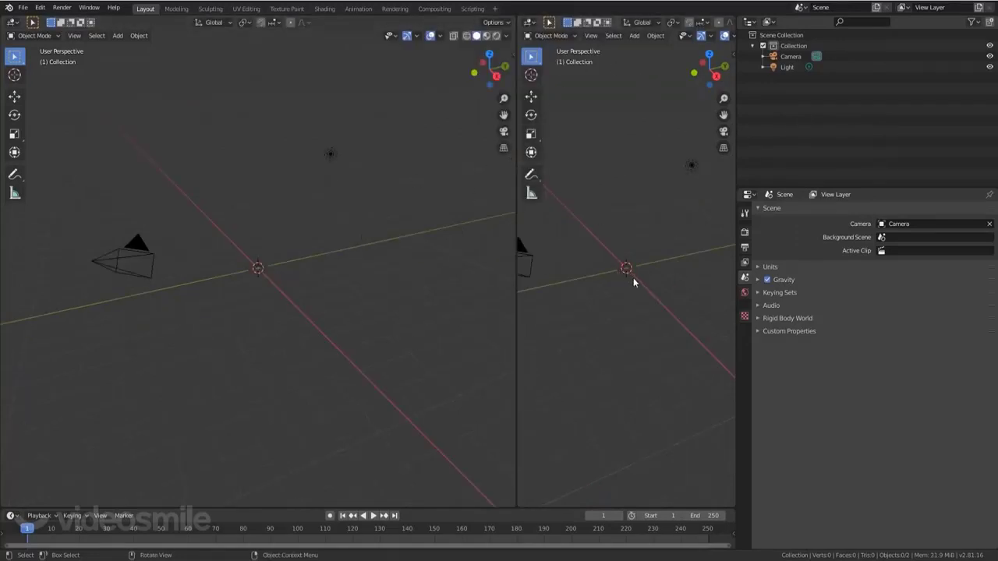
{"action": "left_click", "coordinate": [527, 22]}
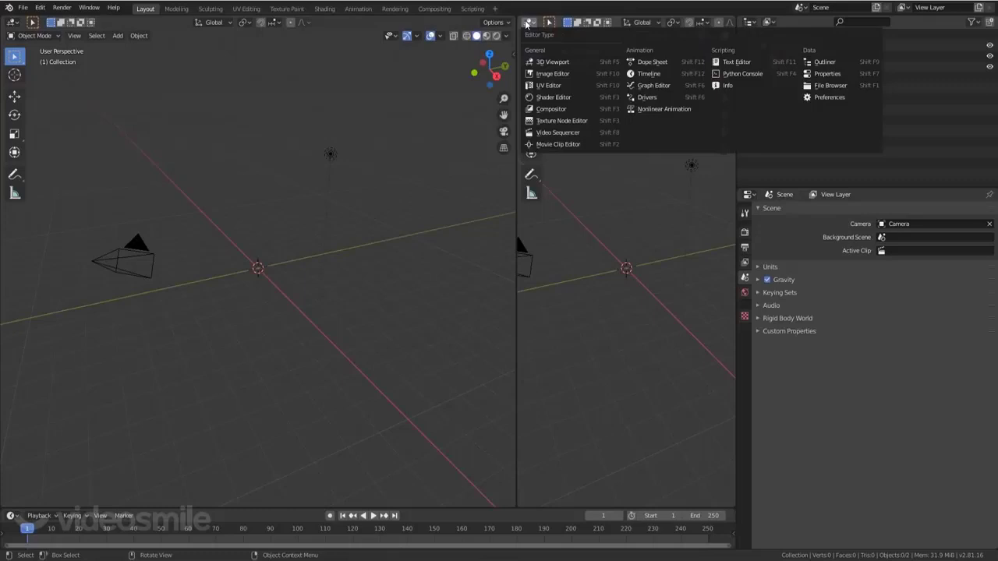
{"action": "left_click", "coordinate": [560, 74]}
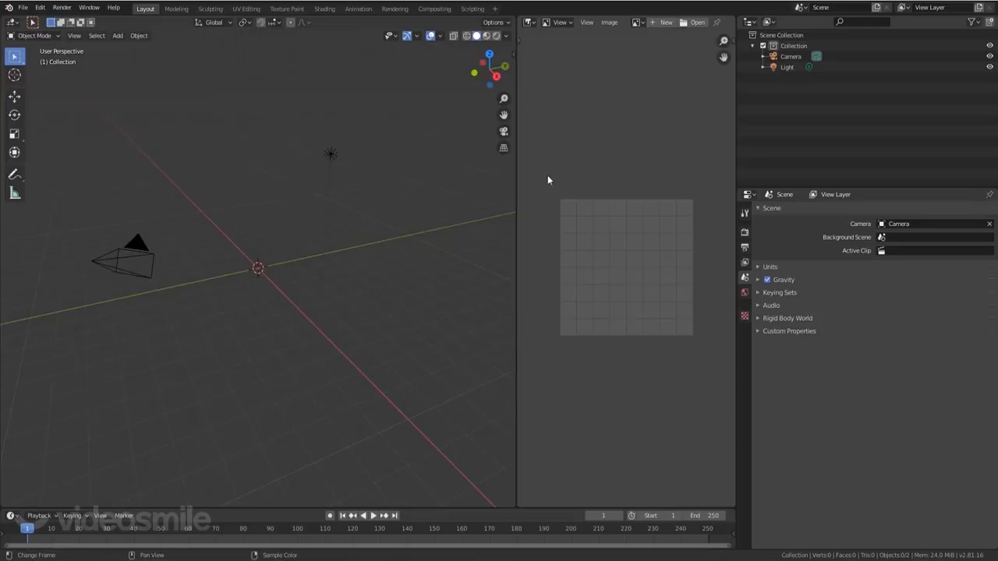
Join the Image Editor back into the 3D viewport to leave a single area.
{"action": "right_click", "coordinate": [517, 171]}
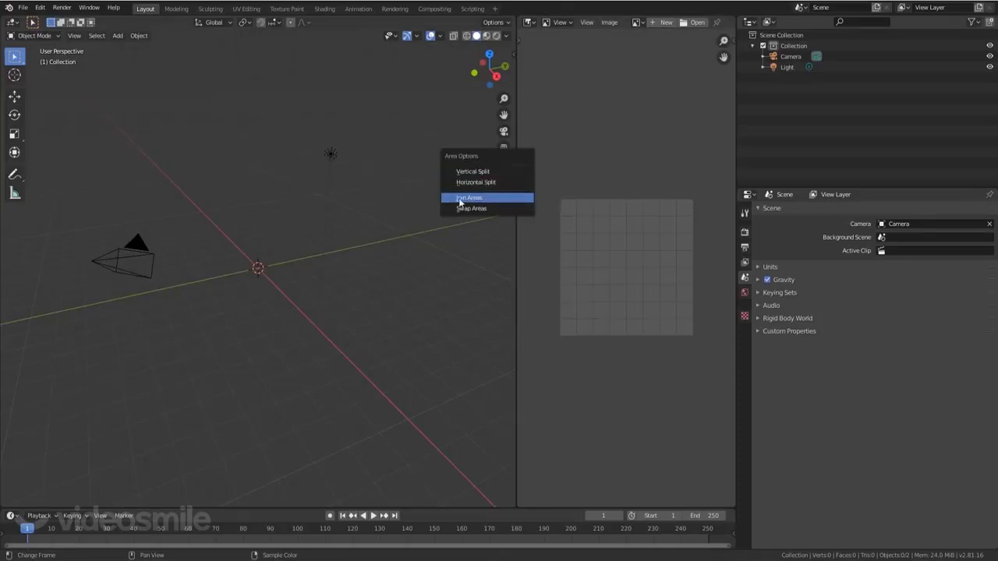
{"action": "left_click", "coordinate": [511, 198]}
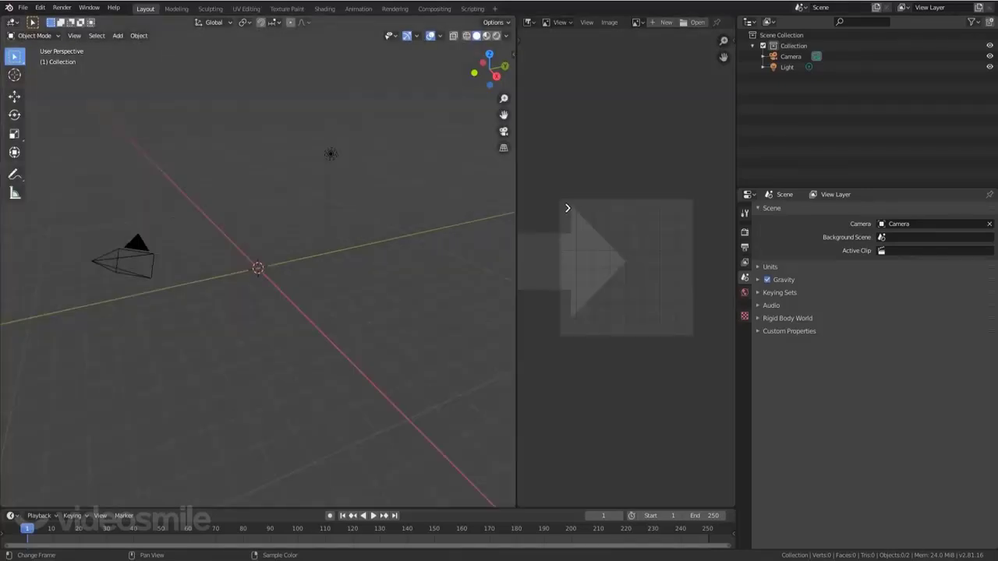
{"action": "left_click_drag", "start_coordinate": [568, 208], "coordinate": [634, 245]}
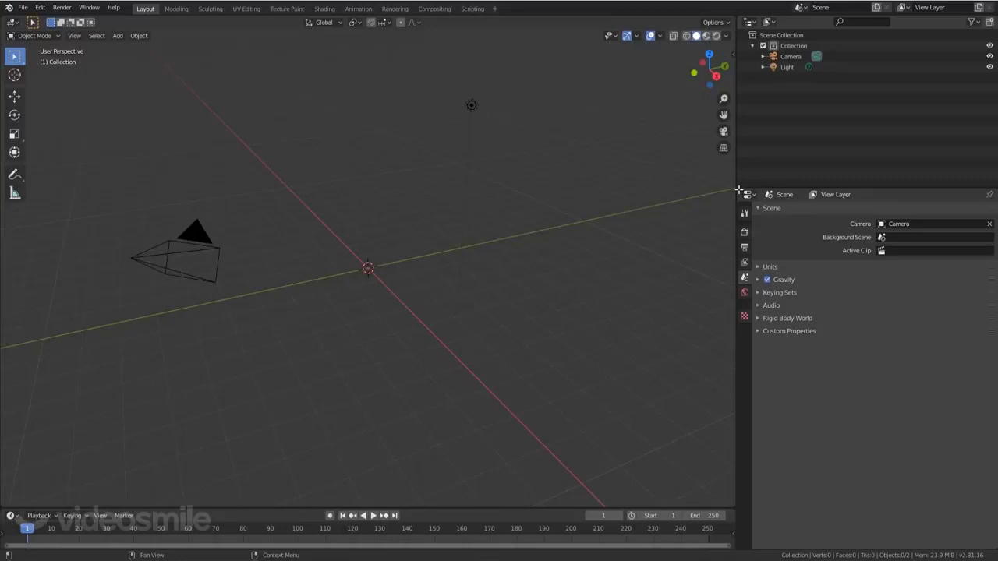
{"action": "left_click_drag", "start_coordinate": [738, 189], "coordinate": [748, 336]}
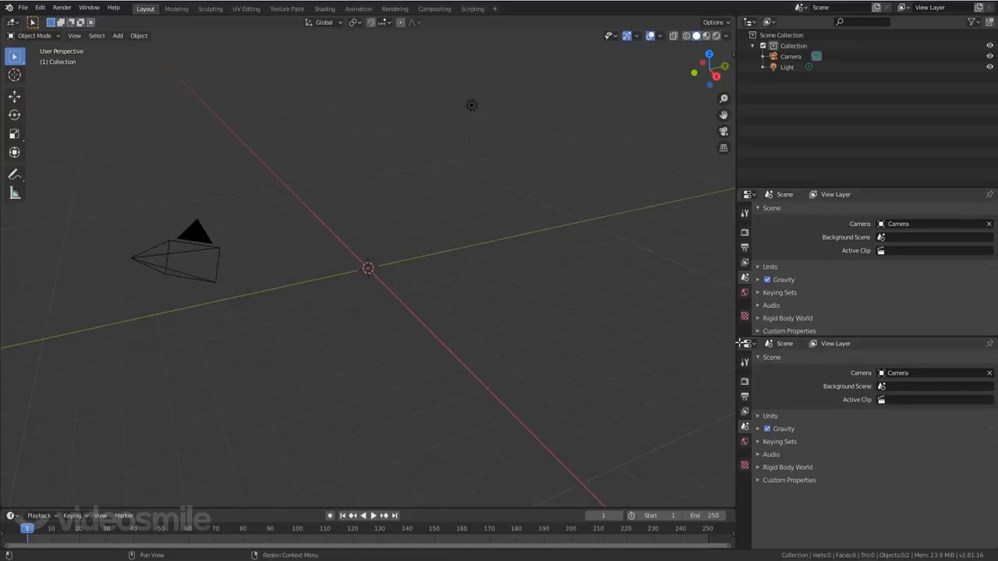
{"action": "left_click_drag", "start_coordinate": [740, 343], "coordinate": [848, 282]}
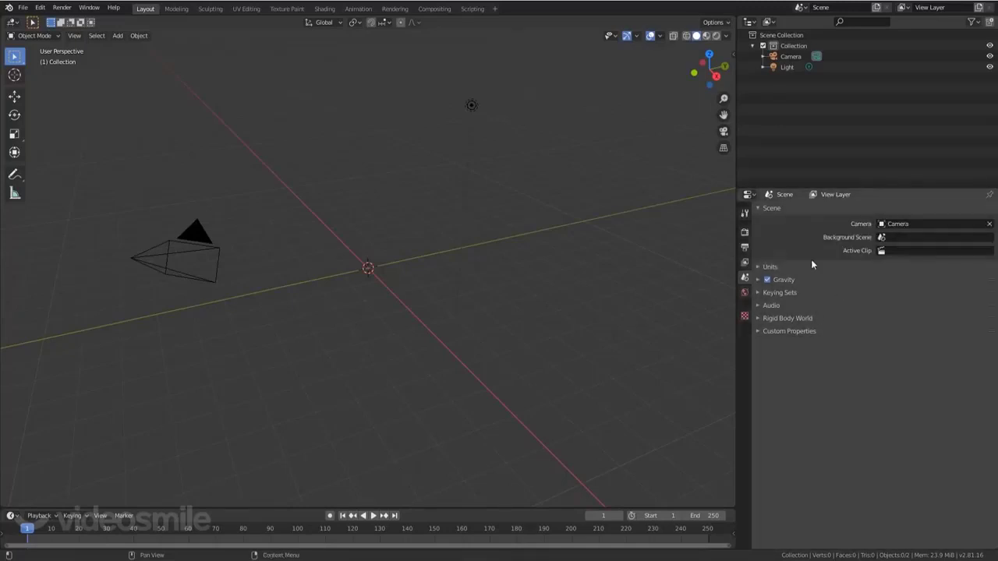
{"action": "left_click_drag", "start_coordinate": [744, 194], "coordinate": [816, 196]}
{"action": "right_click", "coordinate": [735, 162]}
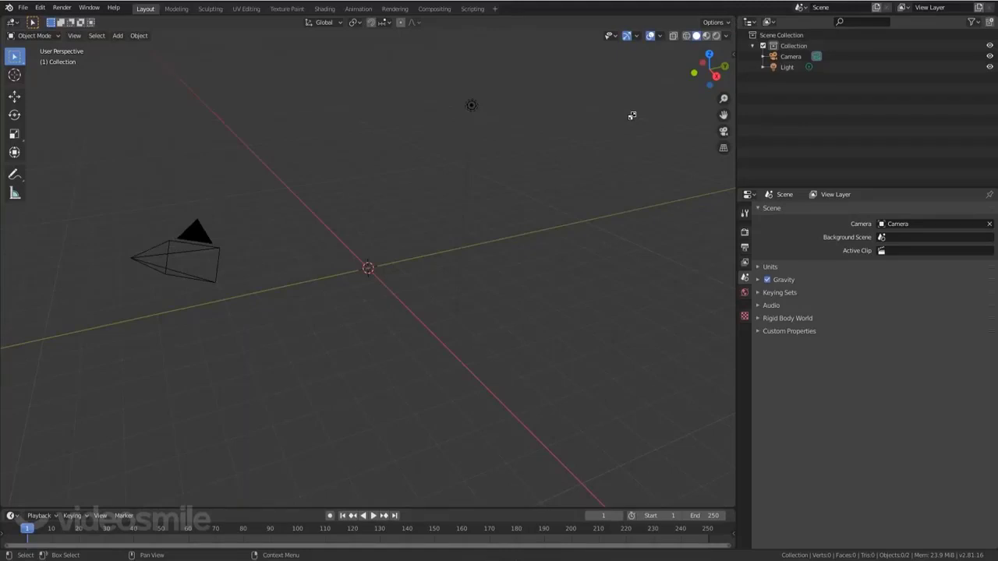
{"action": "left_click_drag", "start_coordinate": [631, 115], "coordinate": [629, 114], "text": "ctrl"}
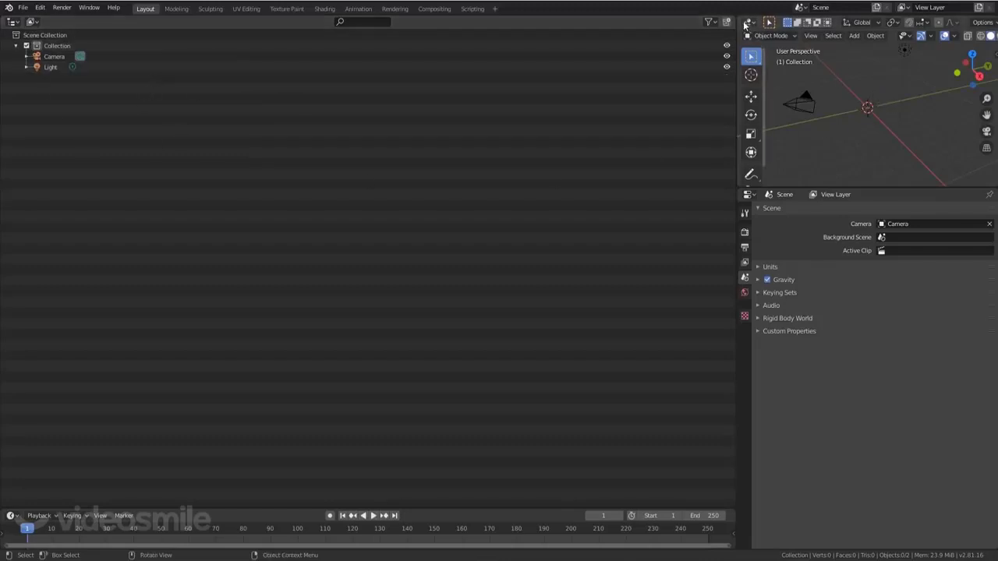
{"action": "left_click_drag", "start_coordinate": [733, 31], "coordinate": [780, 62], "text": "ctrl"}
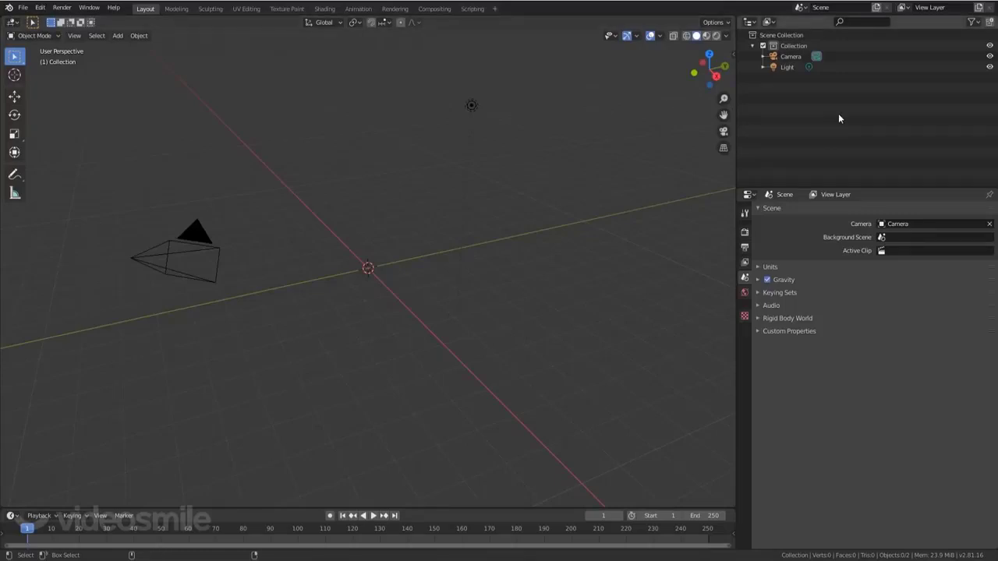
{"action": "key", "text": "ctrl+space"}
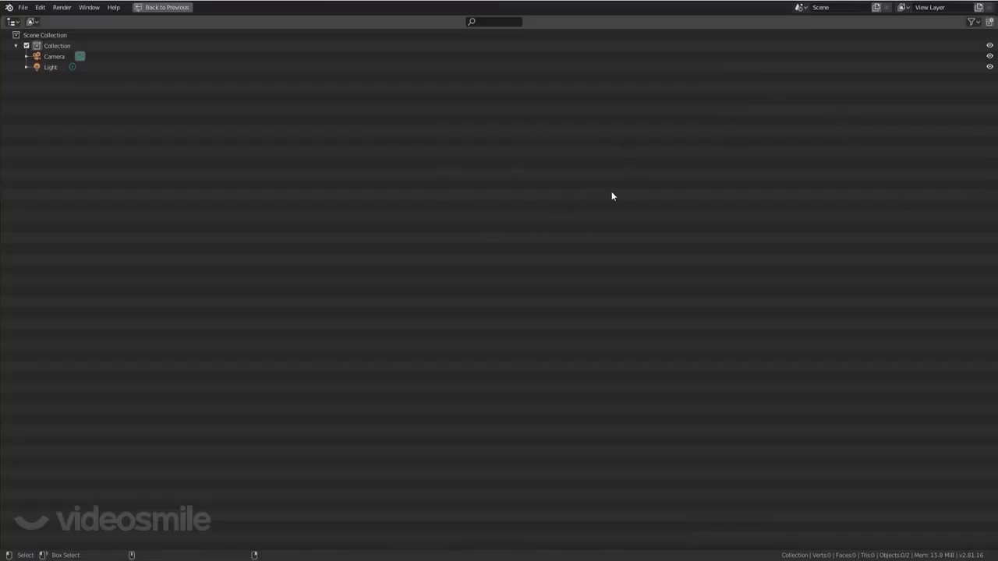
{"action": "key", "text": "ctrl+space"}
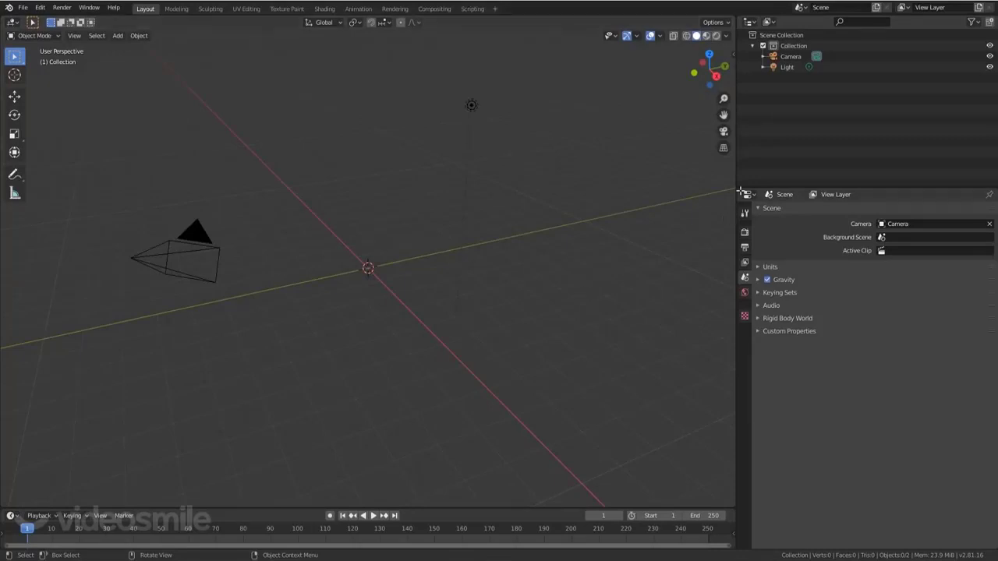
Join Properties over the Outliner, the timeline into the viewport, Properties over the viewport, then split Properties in two.
{"action": "left_click_drag", "start_coordinate": [741, 191], "coordinate": [737, 172]}
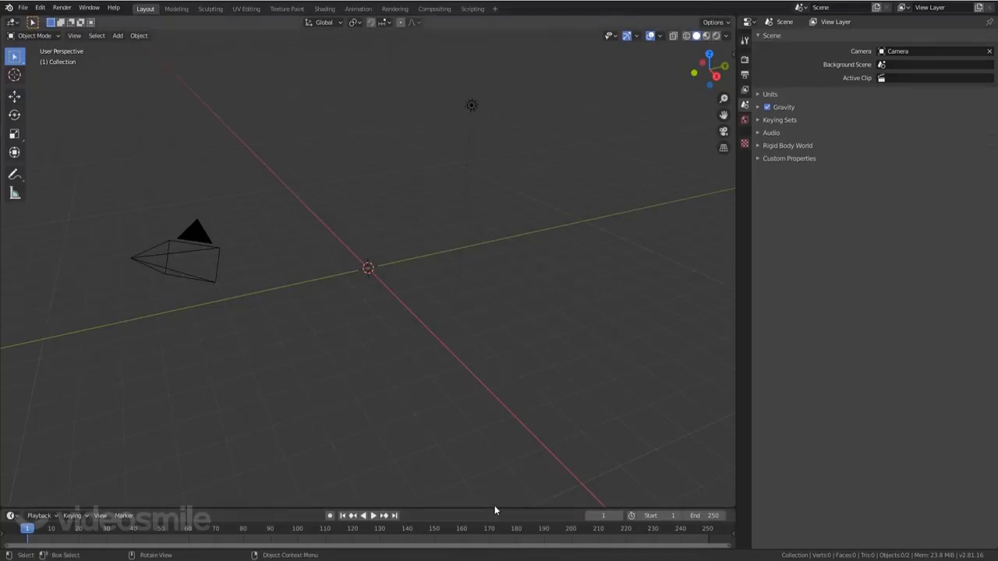
{"action": "mouse_move", "coordinate": [494, 508]}
{"action": "left_mouse_down"}
{"action": "mouse_move", "coordinate": [518, 425]}
{"action": "mouse_move", "coordinate": [509, 494]}
{"action": "left_mouse_up"}
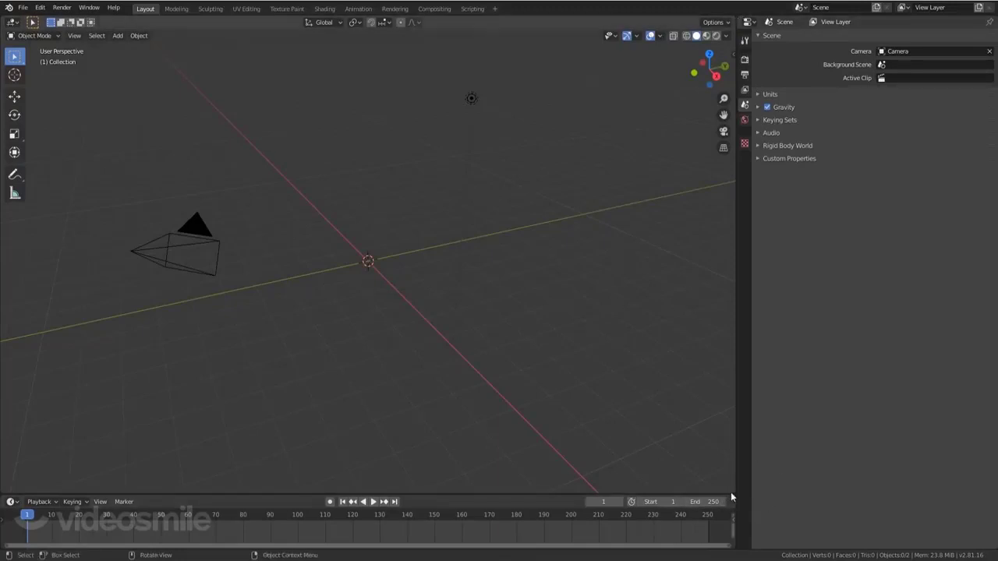
{"action": "left_click_drag", "start_coordinate": [731, 496], "coordinate": [593, 552]}
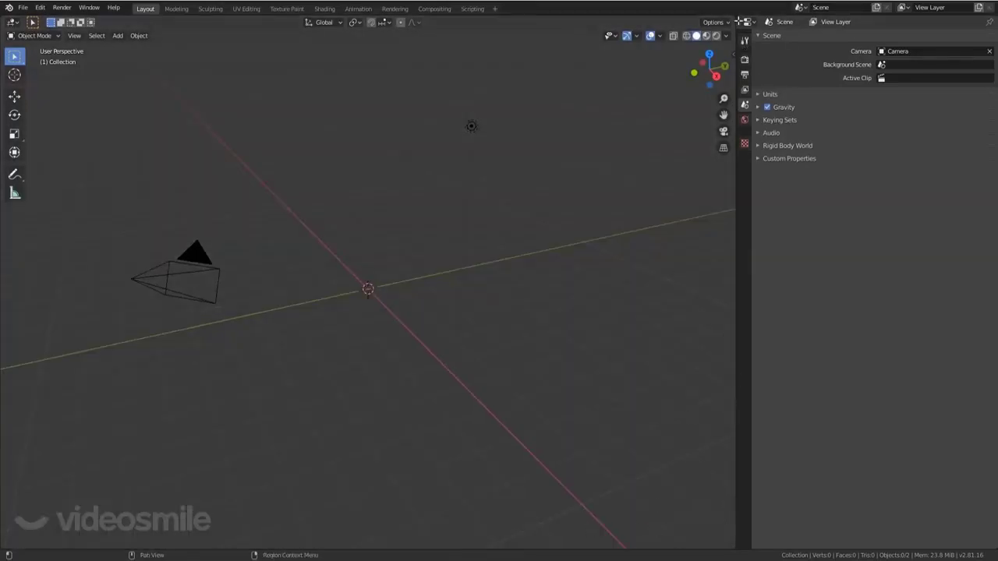
{"action": "left_click_drag", "start_coordinate": [731, 22], "coordinate": [569, 192]}
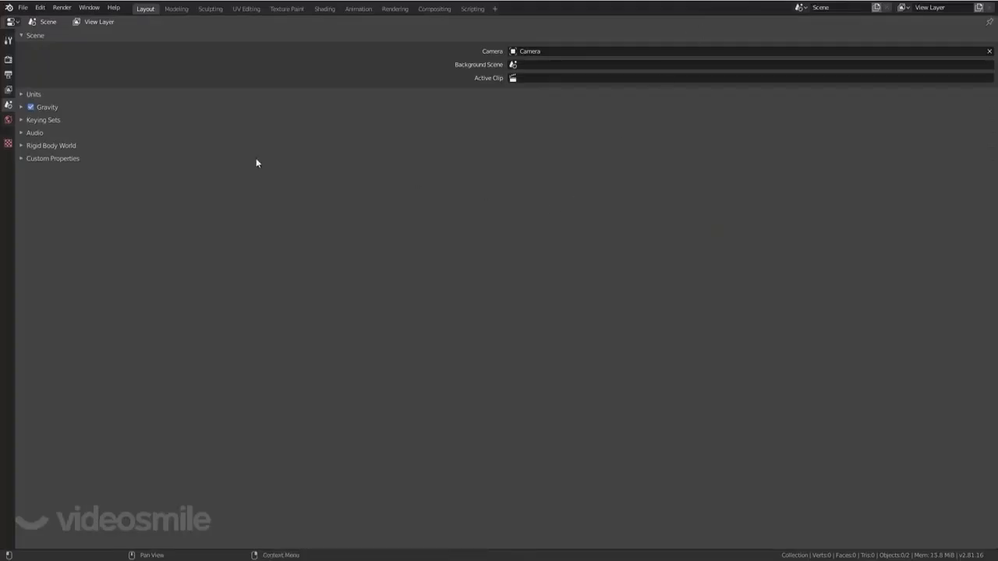
{"action": "left_click_drag", "start_coordinate": [4, 17], "coordinate": [804, 57]}
Turn the left area into a 3D Viewport and add a cube at the 3D cursor.
{"action": "left_click", "coordinate": [14, 22]}
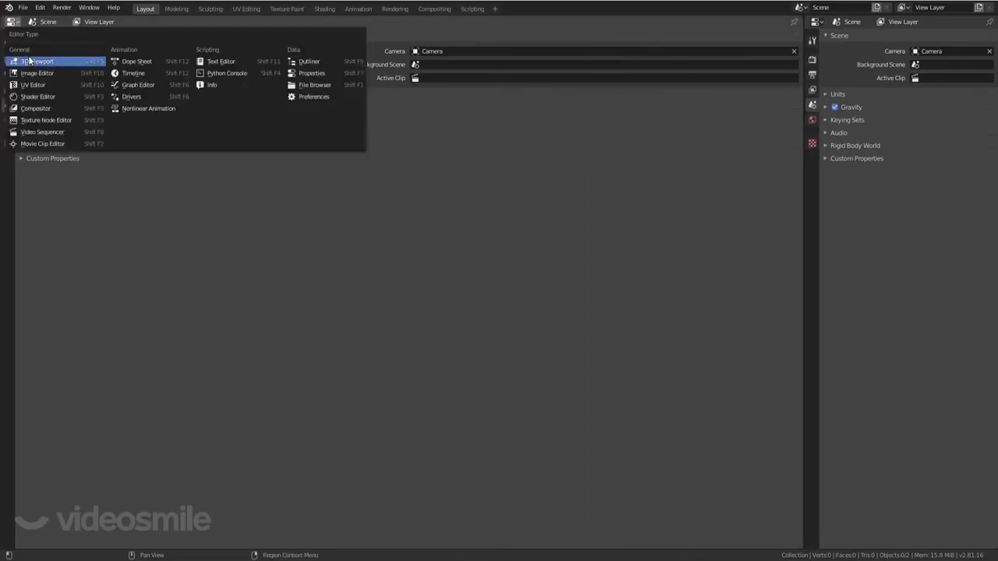
{"action": "left_click", "coordinate": [30, 60]}
{"action": "mouse_move", "coordinate": [414, 247]}
{"action": "middle_mouse_down"}
{"action": "mouse_move", "coordinate": [457, 273]}
{"action": "mouse_move", "coordinate": [430, 237]}
{"action": "mouse_move", "coordinate": [400, 249]}
{"action": "middle_mouse_up"}
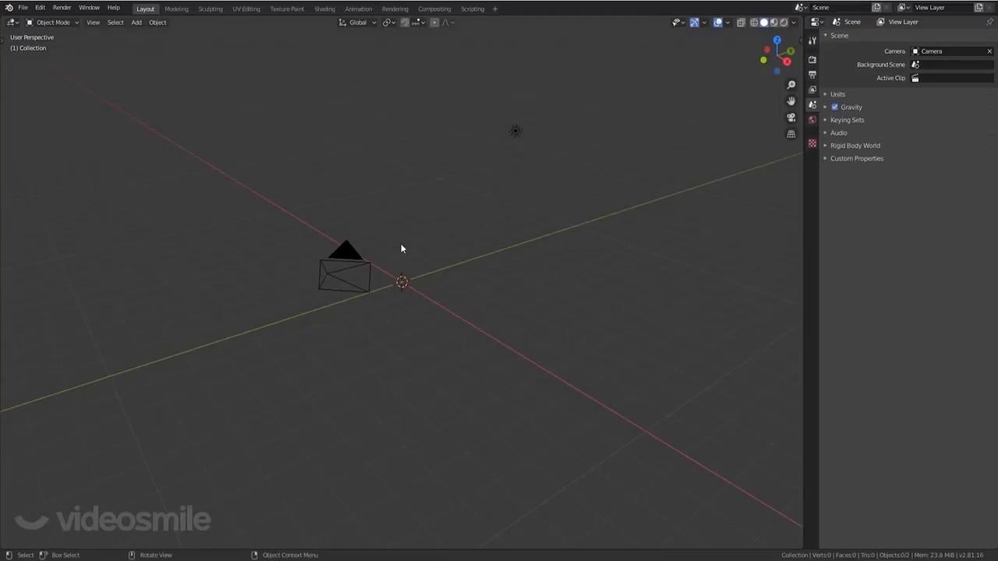
{"action": "middle_click_drag", "start_coordinate": [445, 244], "coordinate": [438, 246]}
{"action": "key", "text": "shift+a"}
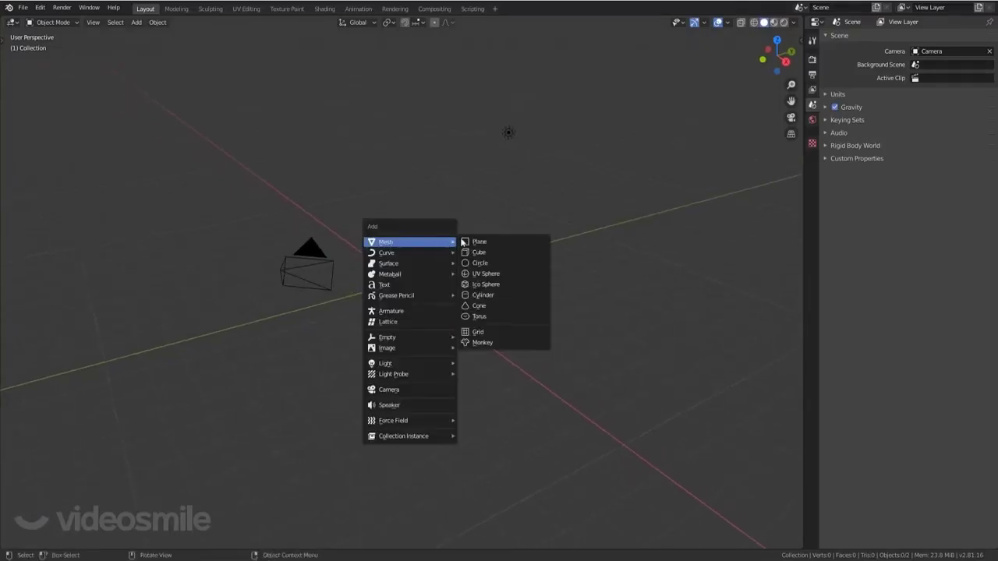
{"action": "left_click", "coordinate": [479, 252]}
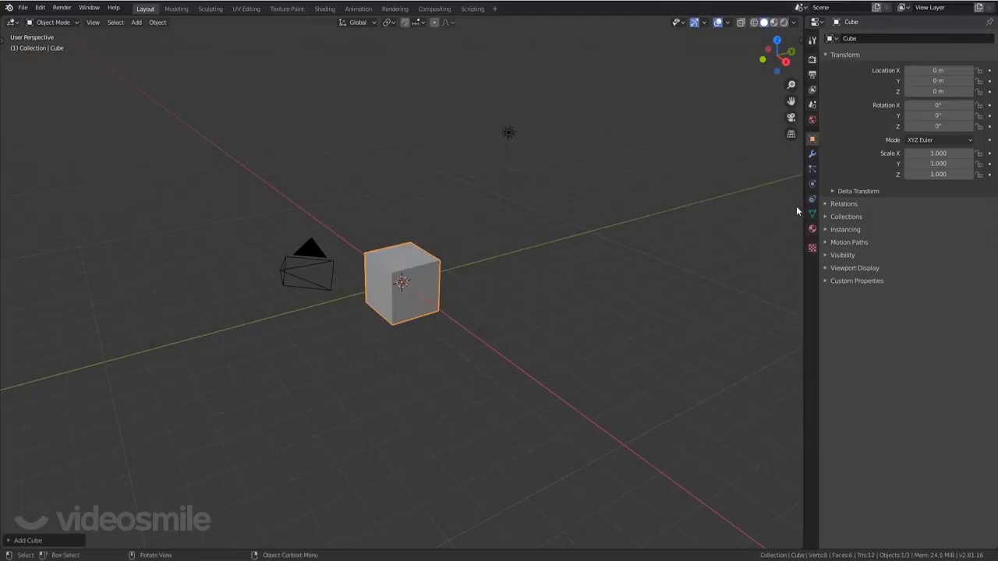
Split the right Properties area into two stacked editors and make the upper one an Outliner.
{"action": "left_click_drag", "start_coordinate": [803, 206], "coordinate": [797, 206]}
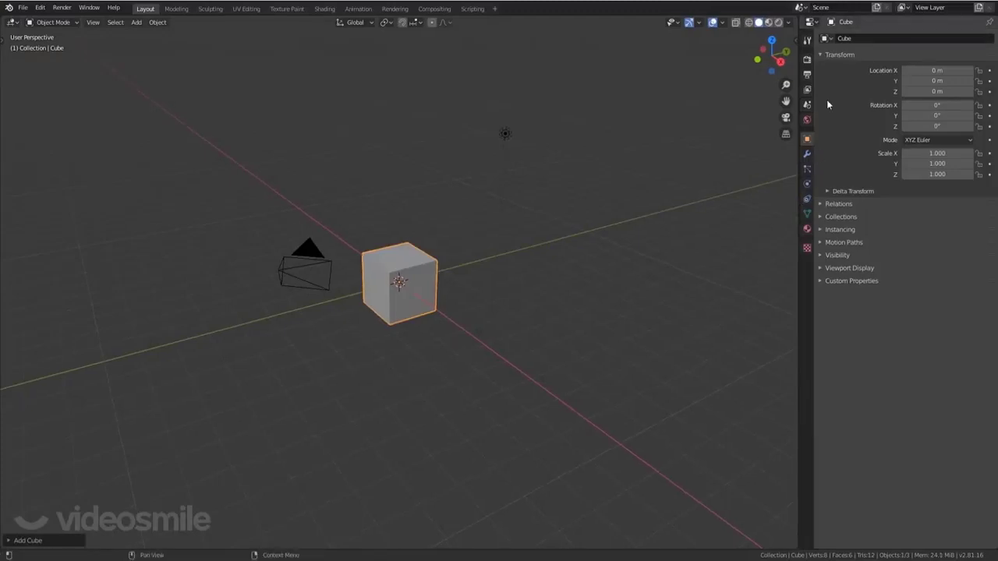
{"action": "left_click_drag", "start_coordinate": [801, 19], "coordinate": [801, 192]}
{"action": "left_click", "coordinate": [811, 22]}
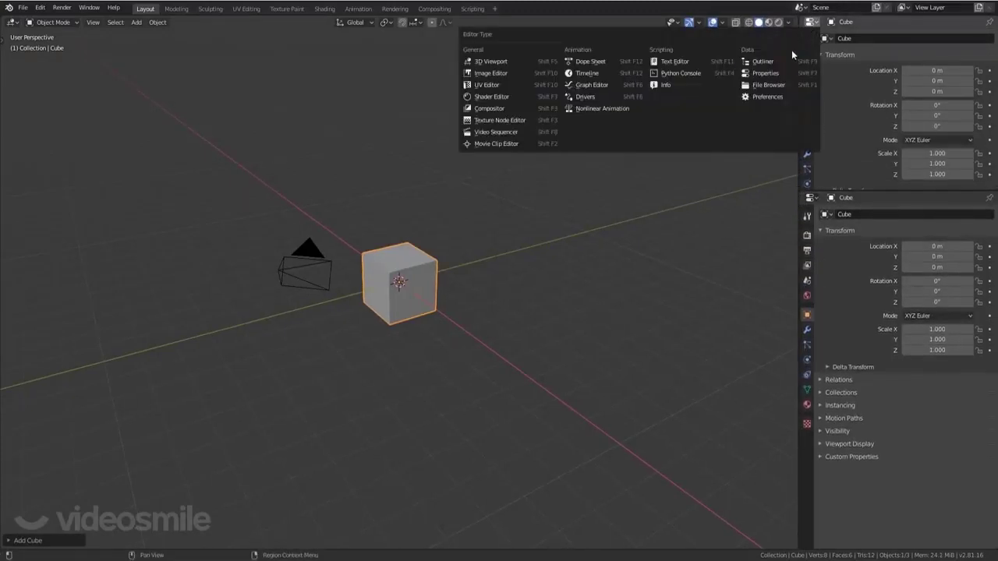
{"action": "left_click", "coordinate": [768, 60]}
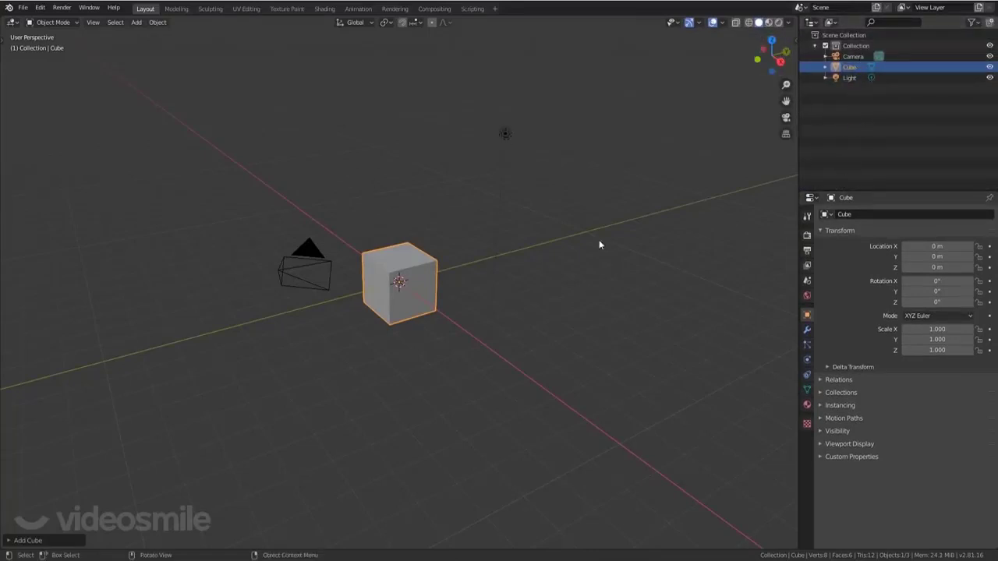
Select the cube, light and camera in turn, both in the viewport and in the Outliner.
{"action": "middle_click_drag", "start_coordinate": [590, 236], "coordinate": [584, 236]}
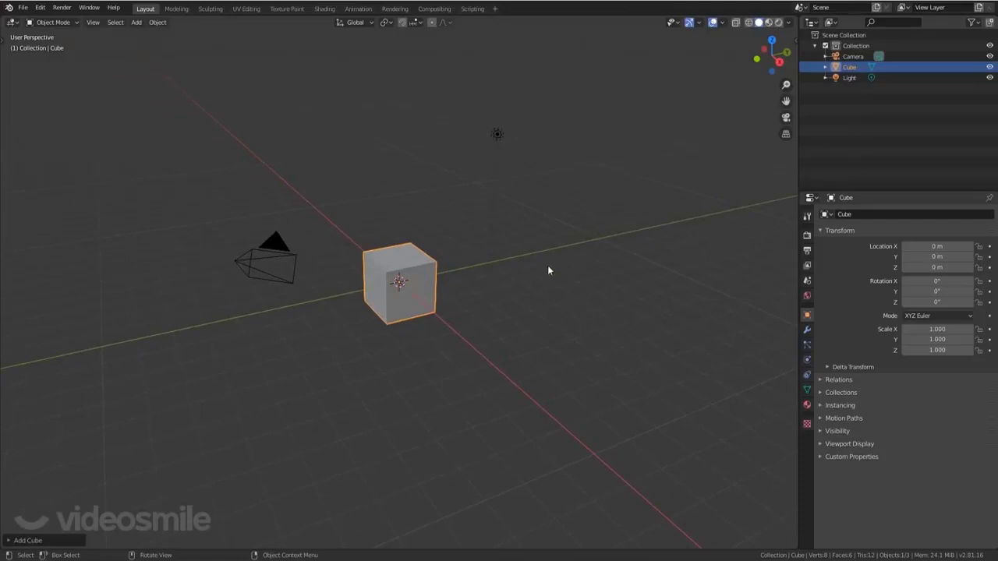
{"action": "left_click", "coordinate": [401, 264]}
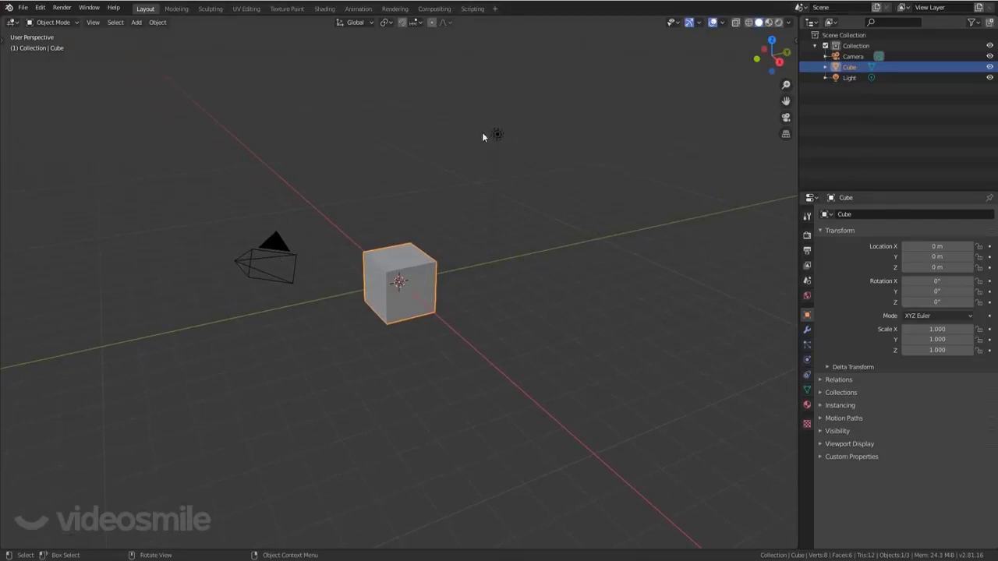
{"action": "left_click", "coordinate": [496, 135]}
{"action": "left_click", "coordinate": [254, 269]}
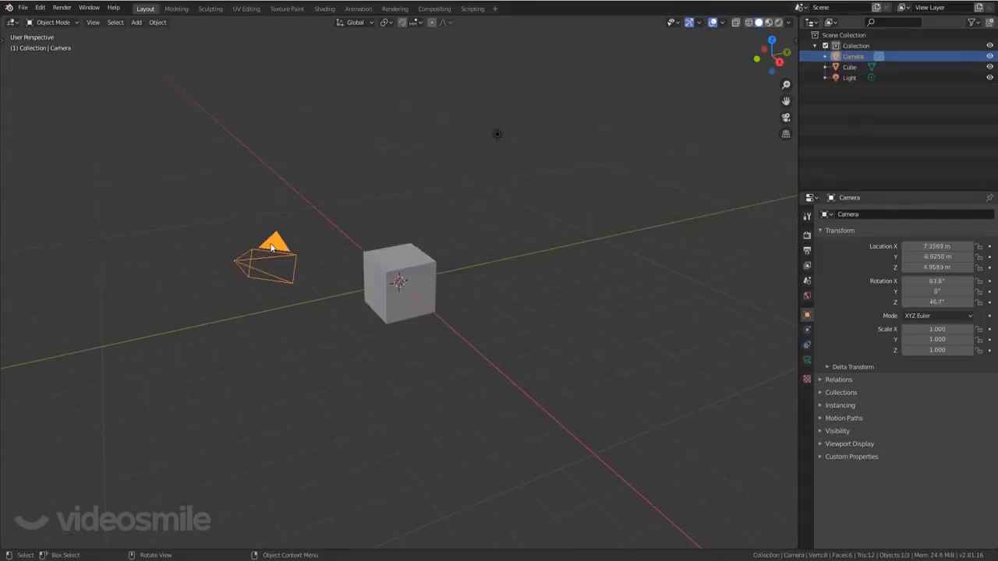
{"action": "left_click", "coordinate": [850, 67]}
{"action": "left_click", "coordinate": [851, 78]}
{"action": "left_click", "coordinate": [849, 67]}
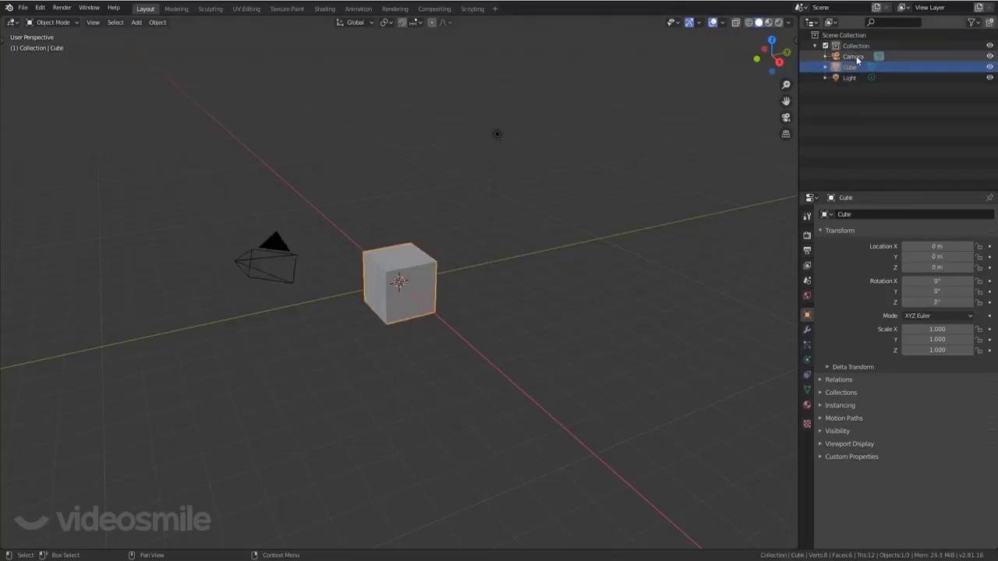
{"action": "left_click", "coordinate": [851, 56]}
{"action": "left_click", "coordinate": [419, 276]}
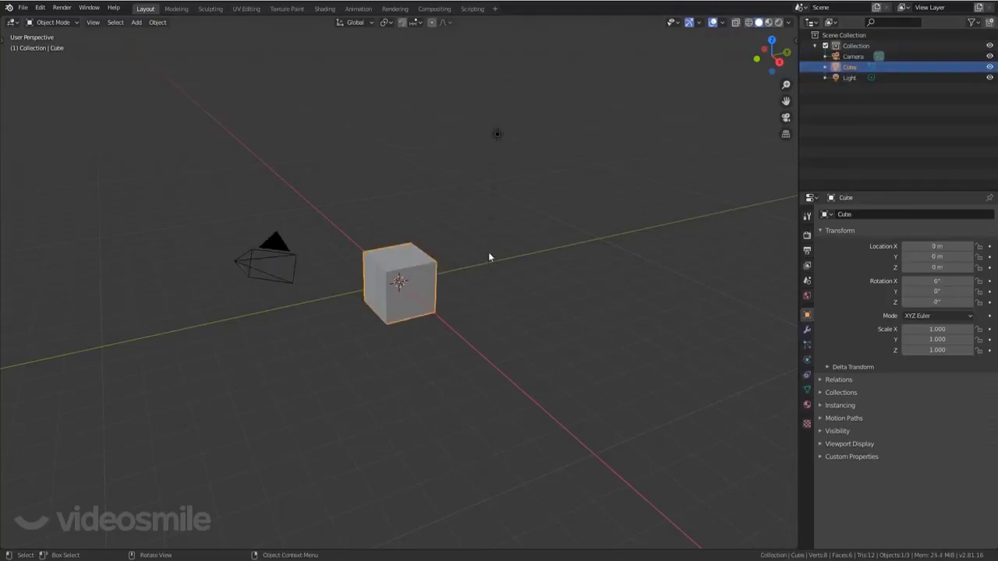
{"action": "left_click", "coordinate": [497, 134]}
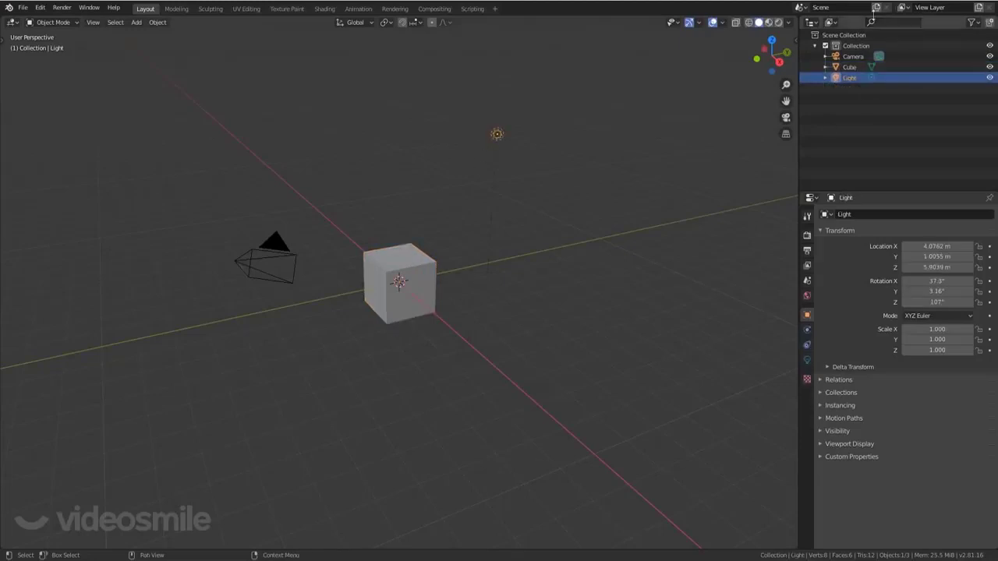
Hide and unhide the light and cube, then drag the Properties area taller.
{"action": "left_click", "coordinate": [990, 78]}
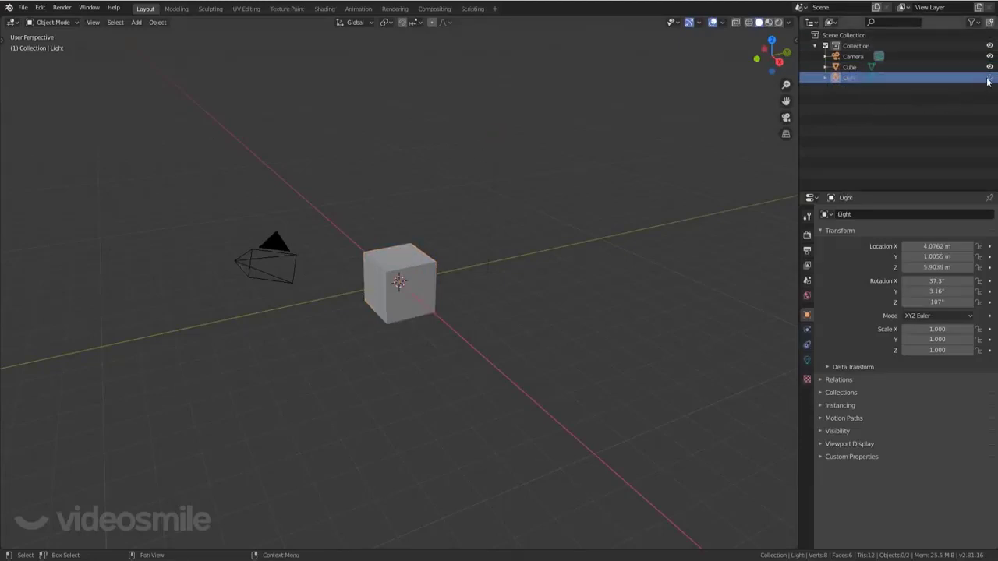
{"action": "left_click", "coordinate": [989, 78]}
{"action": "left_click", "coordinate": [989, 67]}
{"action": "left_click", "coordinate": [989, 67]}
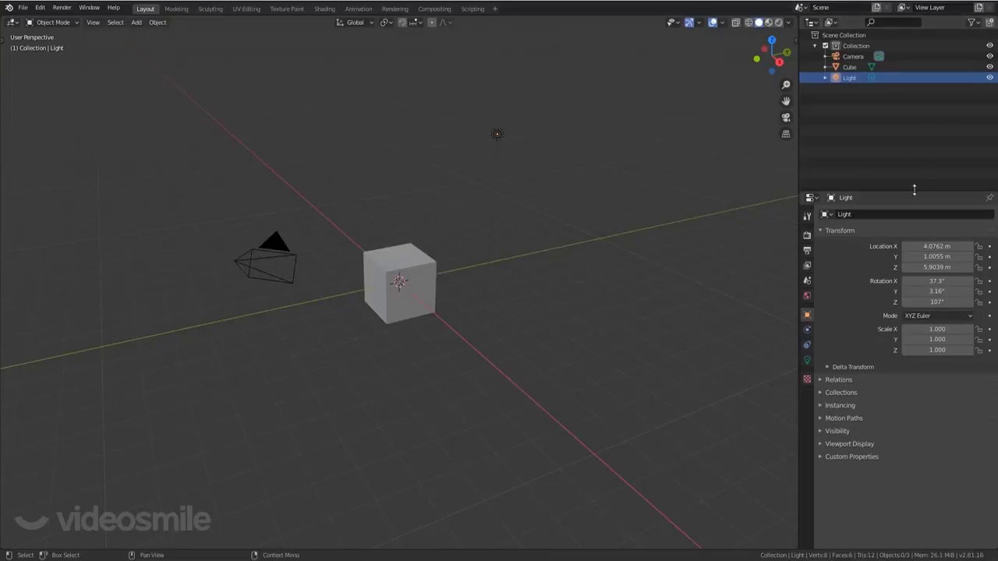
{"action": "left_click_drag", "start_coordinate": [914, 191], "coordinate": [914, 142]}
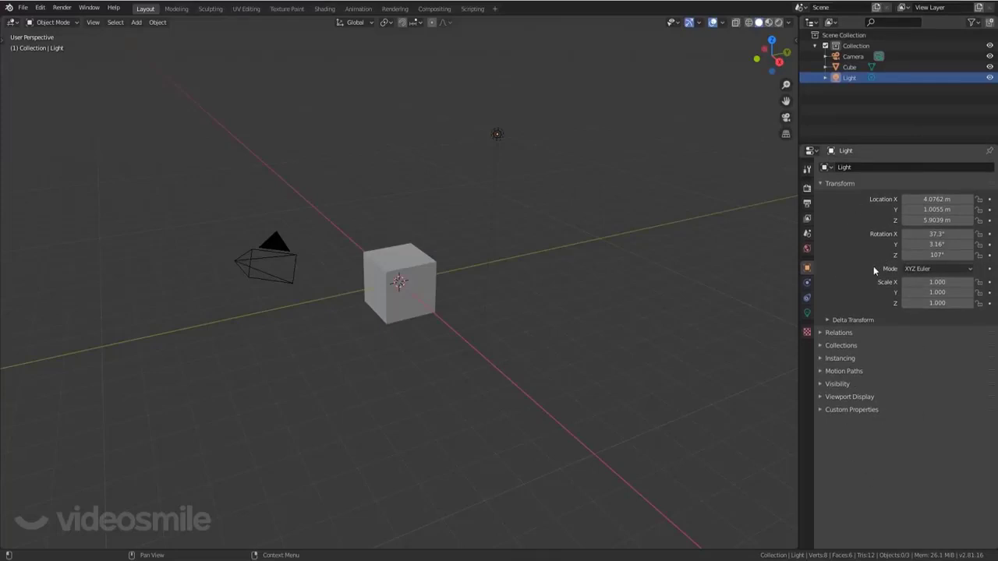
Browse the Render, Output, View Layer, Scene, World, Object, Constraint, Data and Texture property tabs.
{"action": "left_click", "coordinate": [807, 189]}
{"action": "left_click", "coordinate": [806, 202]}
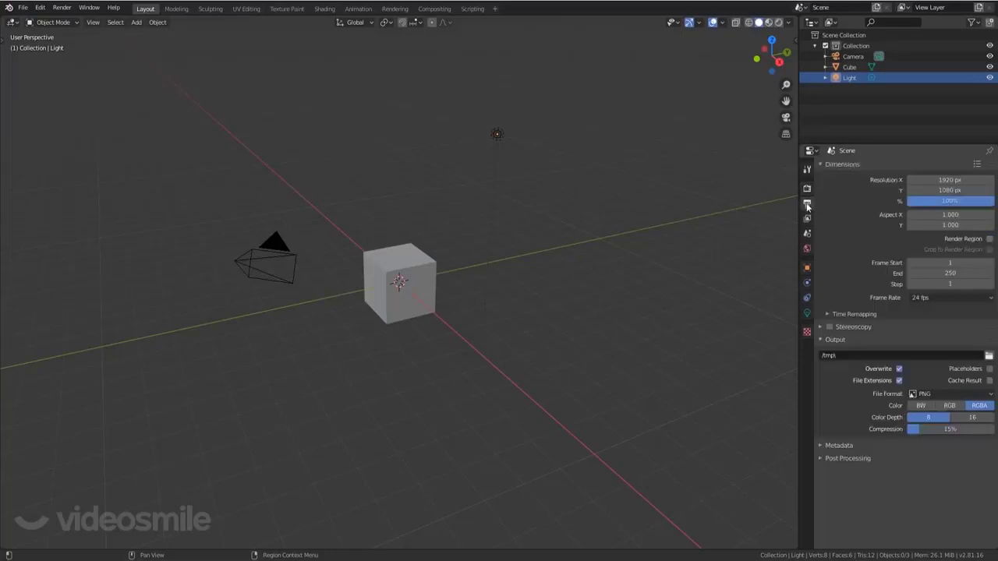
{"action": "left_click", "coordinate": [806, 219]}
{"action": "left_click", "coordinate": [807, 233]}
{"action": "left_click", "coordinate": [806, 249]}
{"action": "left_click", "coordinate": [807, 268]}
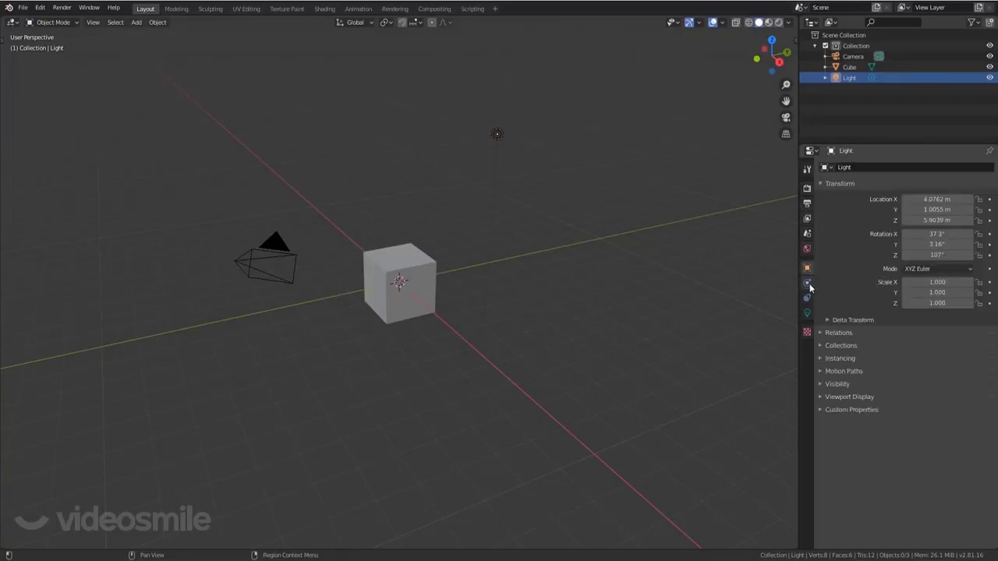
{"action": "left_click", "coordinate": [806, 297]}
{"action": "left_click", "coordinate": [806, 313]}
{"action": "left_click", "coordinate": [806, 331]}
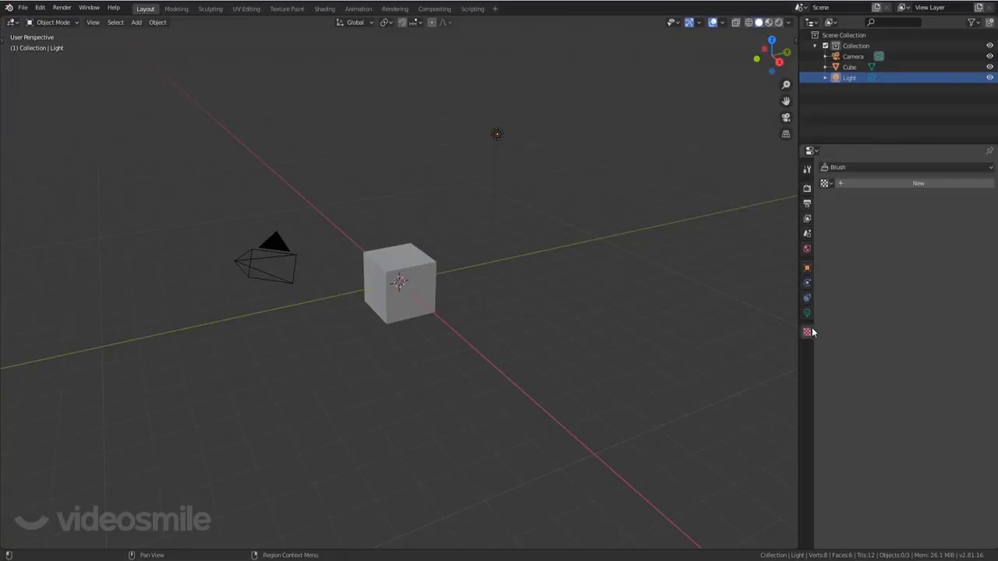
Revisit the Data, Physics, Object and World tabs, ending on Render Properties.
{"action": "left_click", "coordinate": [807, 313]}
{"action": "left_click", "coordinate": [806, 282]}
{"action": "left_click", "coordinate": [807, 267]}
{"action": "left_click", "coordinate": [806, 249]}
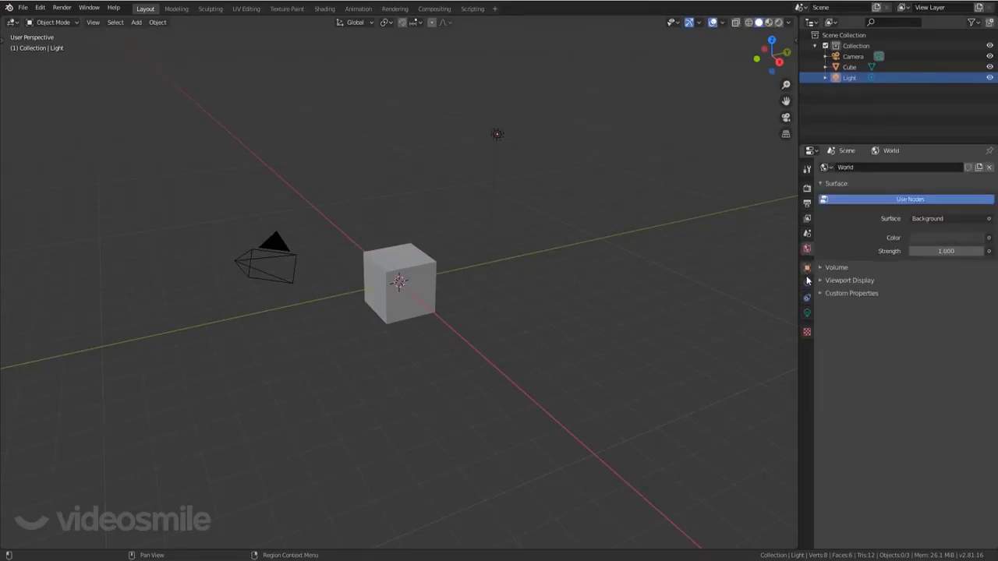
{"action": "left_click", "coordinate": [807, 282]}
{"action": "left_click", "coordinate": [807, 188]}
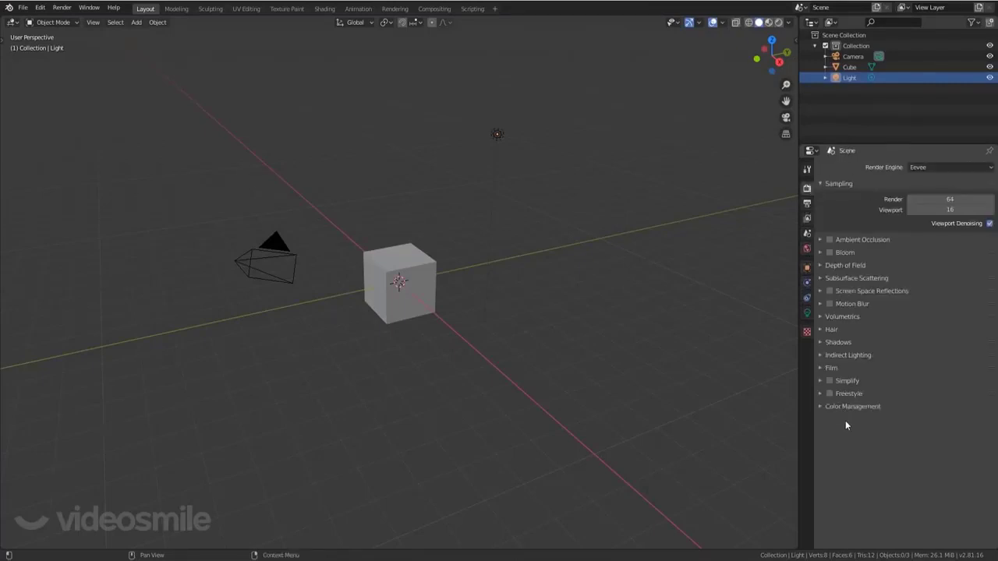
Collapse and expand the Eevee Sampling panel, leaving it collapsed.
{"action": "left_click", "coordinate": [841, 184]}
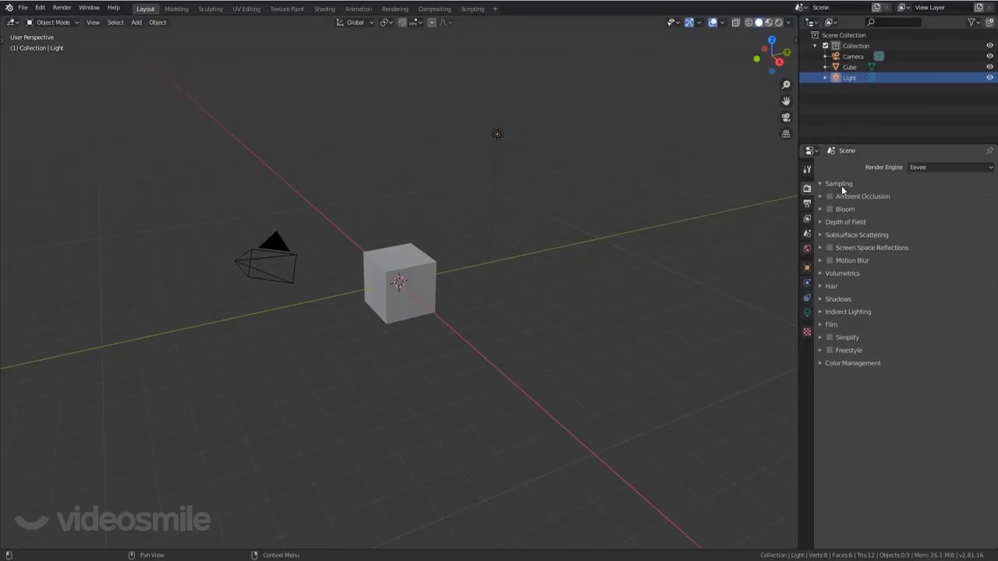
{"action": "left_click", "coordinate": [838, 184]}
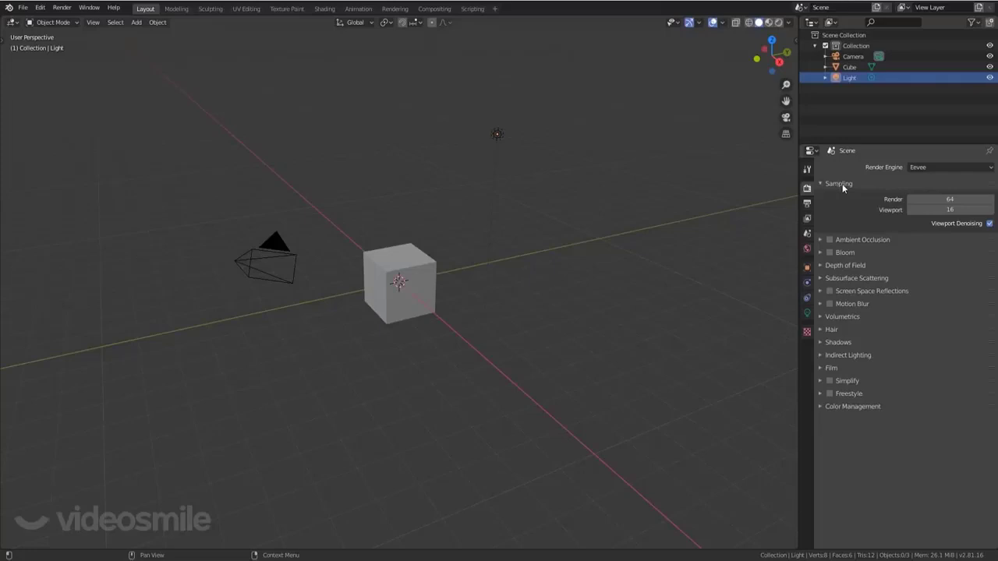
{"action": "left_click", "coordinate": [852, 182]}
{"action": "left_click", "coordinate": [852, 182]}
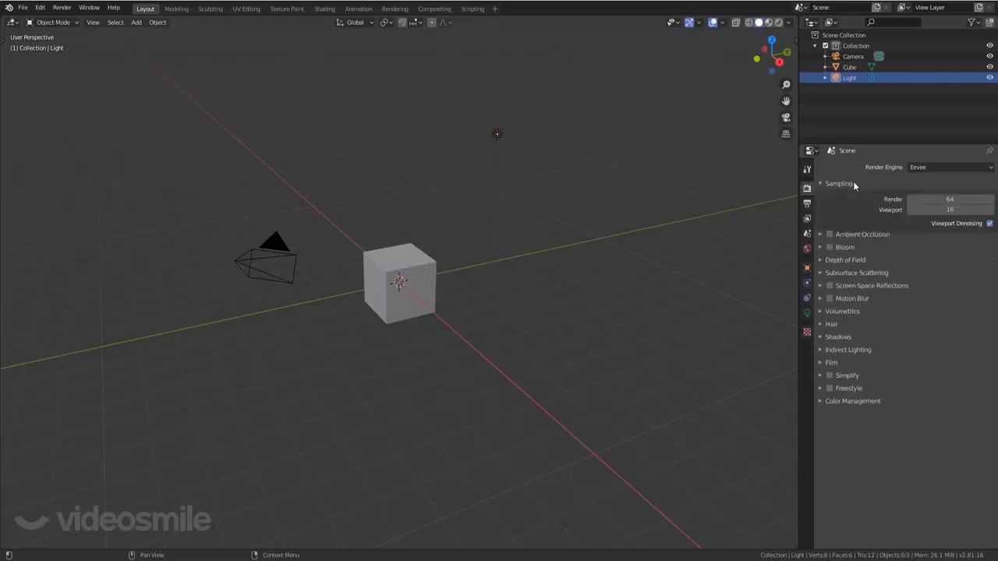
{"action": "left_click", "coordinate": [853, 182]}
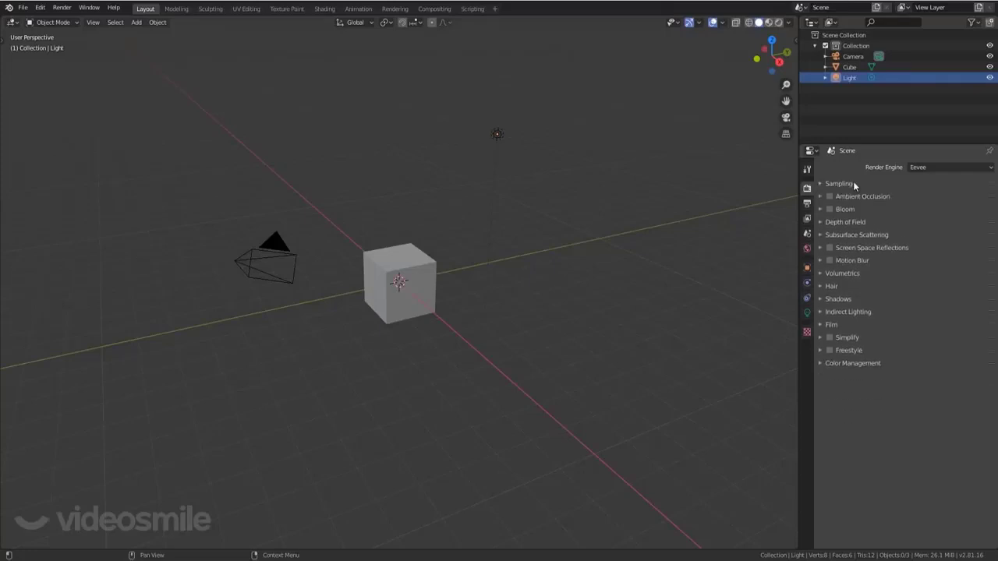
{"action": "left_click", "coordinate": [853, 182]}
Expand Ambient Occlusion, toggle it on and off, leave it off and collapse the panel.
{"action": "left_click", "coordinate": [853, 238]}
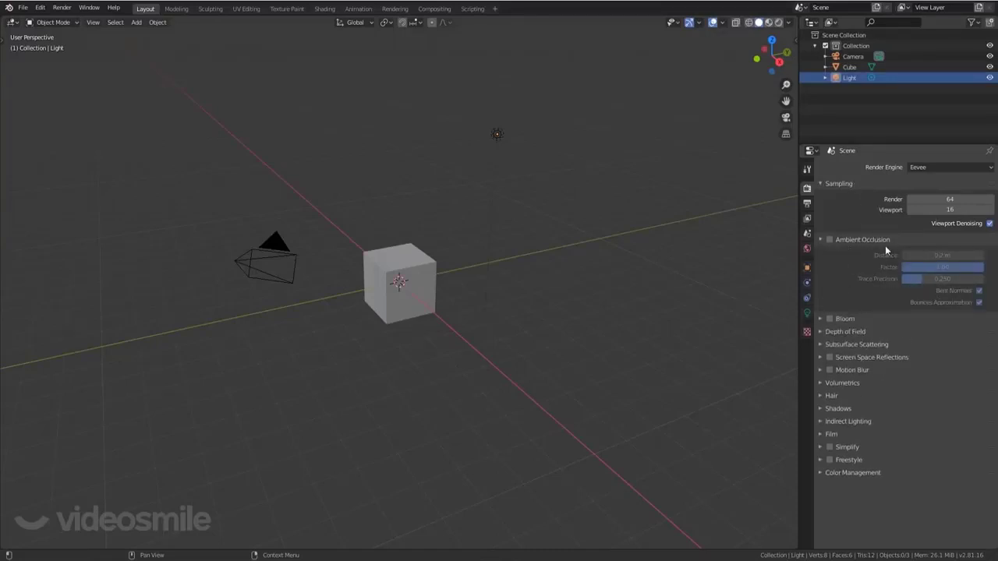
{"action": "left_click", "coordinate": [829, 239]}
{"action": "left_click", "coordinate": [830, 239]}
{"action": "left_click", "coordinate": [830, 239]}
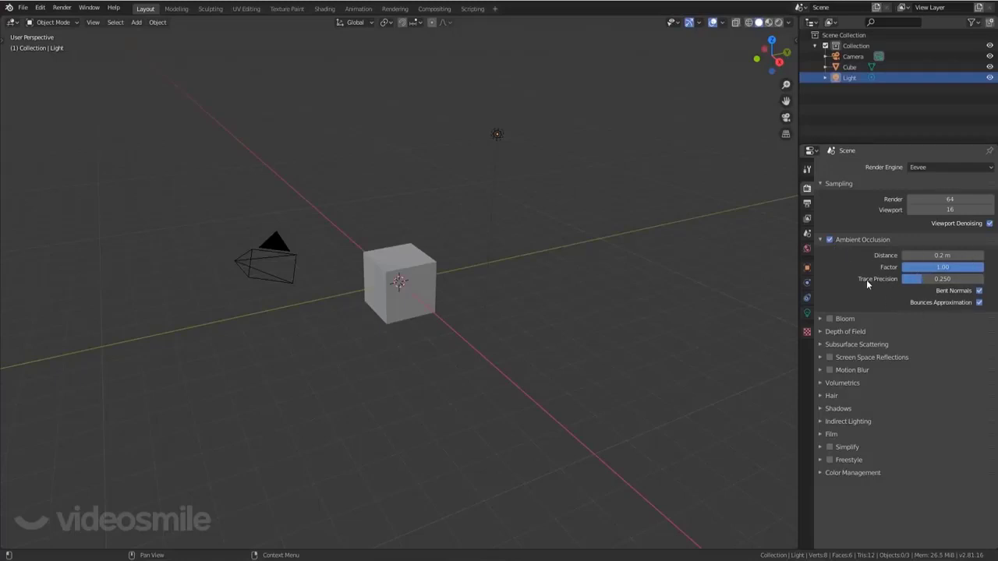
{"action": "left_click", "coordinate": [830, 240]}
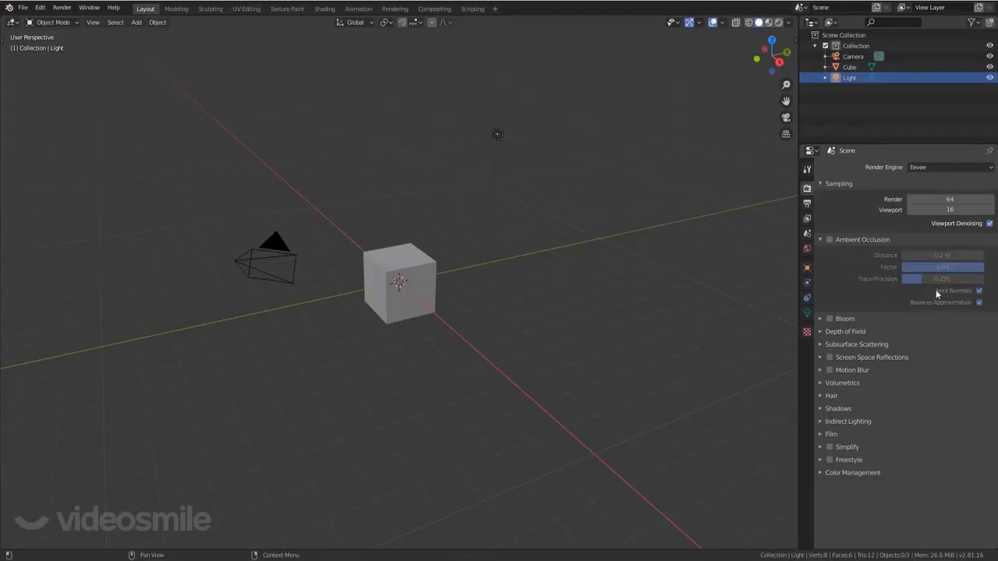
{"action": "left_click", "coordinate": [859, 239]}
Switch the render engine from Eevee to Cycles and inspect its Sampling panel.
{"action": "left_click", "coordinate": [925, 170]}
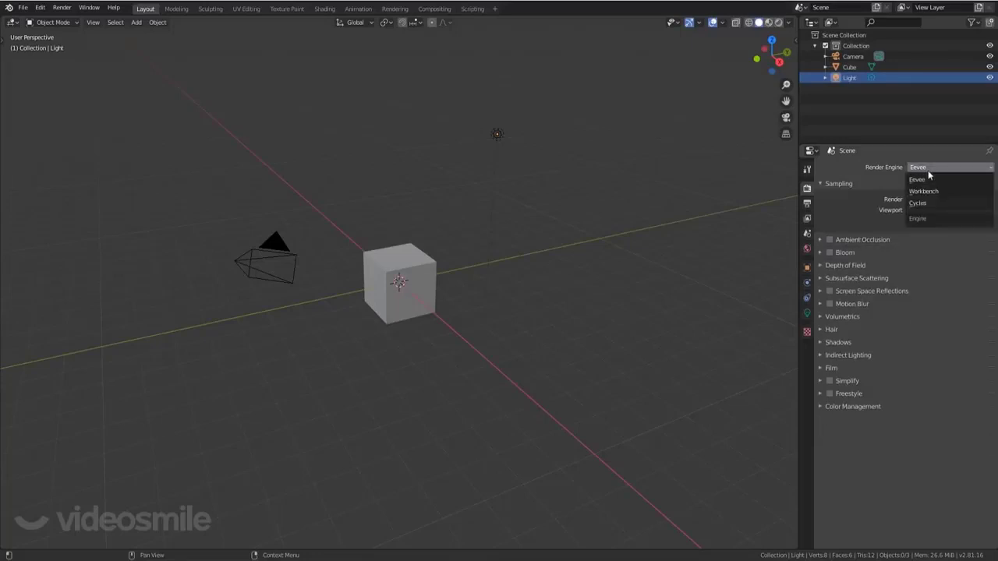
{"action": "left_click", "coordinate": [922, 205]}
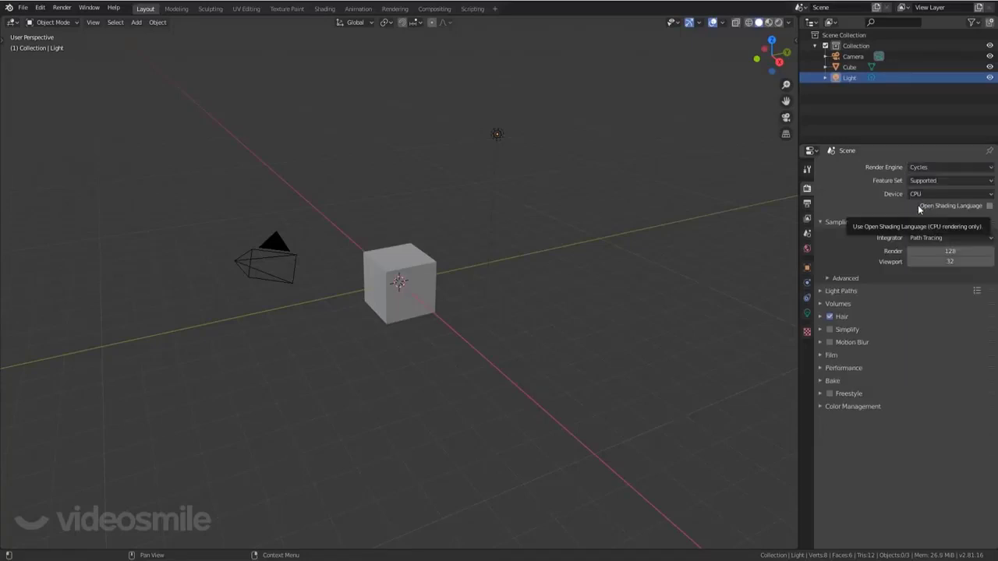
{"action": "left_click", "coordinate": [842, 223]}
{"action": "left_click", "coordinate": [842, 223]}
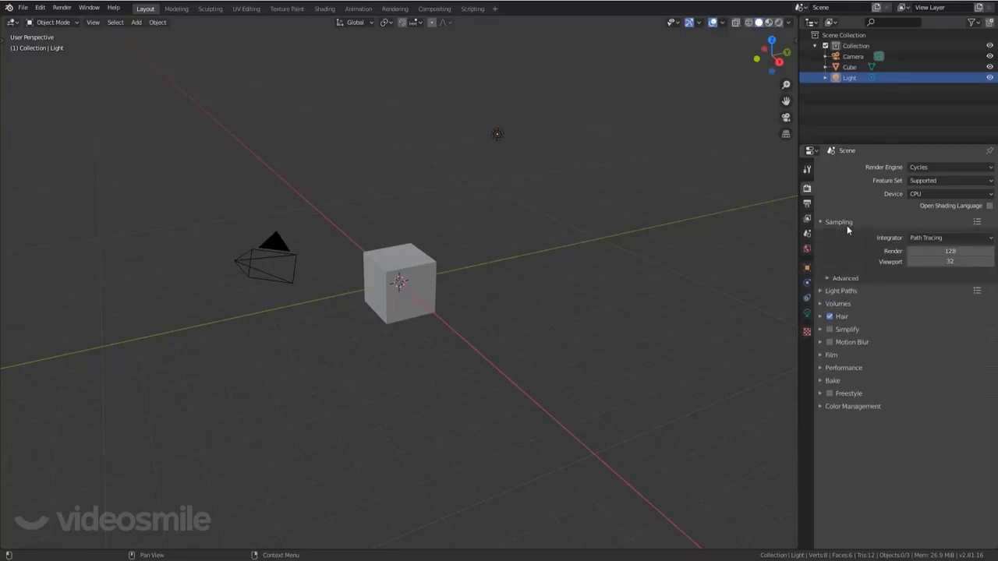
Try Branched Path Tracing, revert to Path Tracing, then move Sampling below Volumes and back.
{"action": "left_click", "coordinate": [860, 277]}
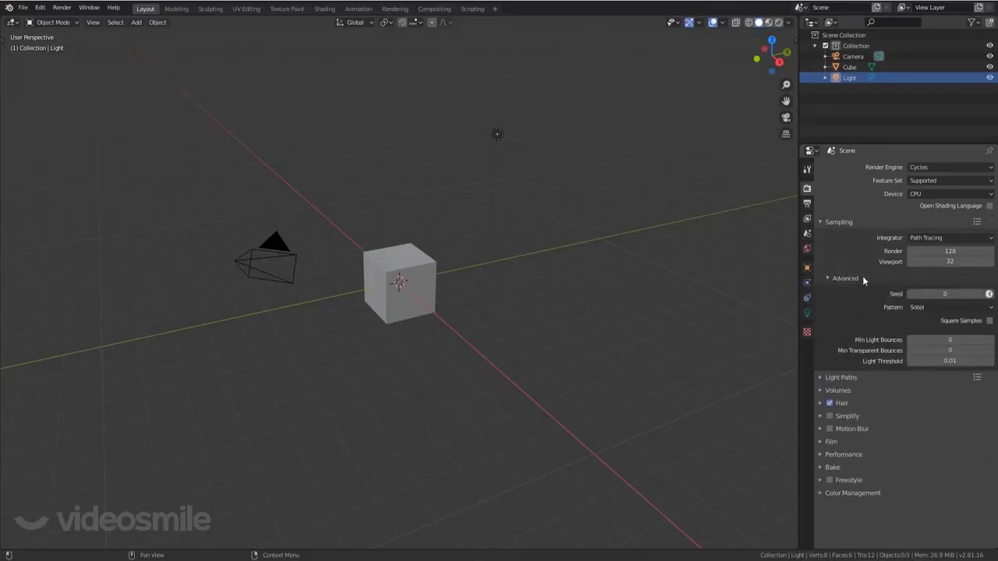
{"action": "left_click", "coordinate": [862, 277]}
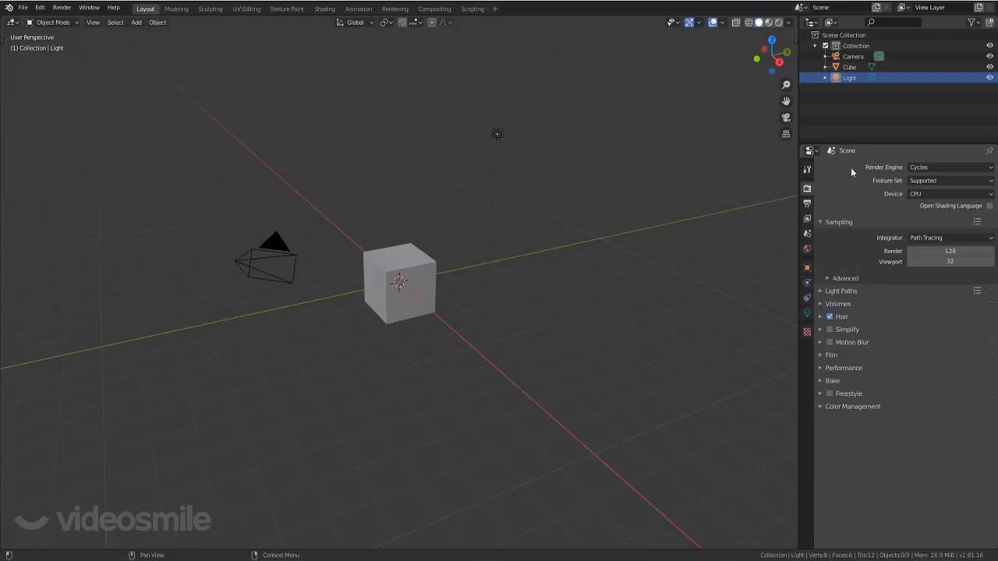
{"action": "left_click", "coordinate": [862, 278]}
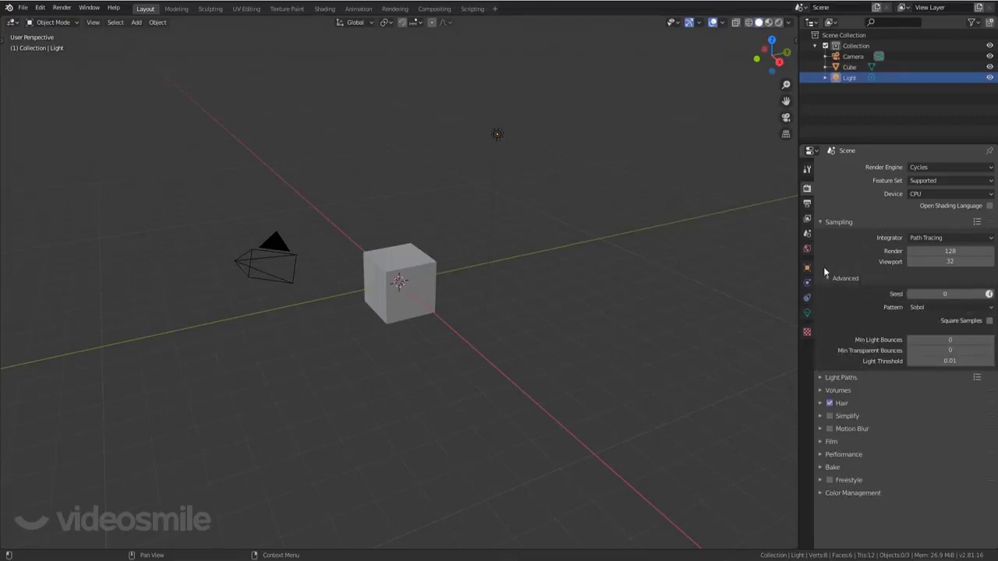
{"action": "left_click", "coordinate": [926, 239]}
{"action": "left_click", "coordinate": [927, 250]}
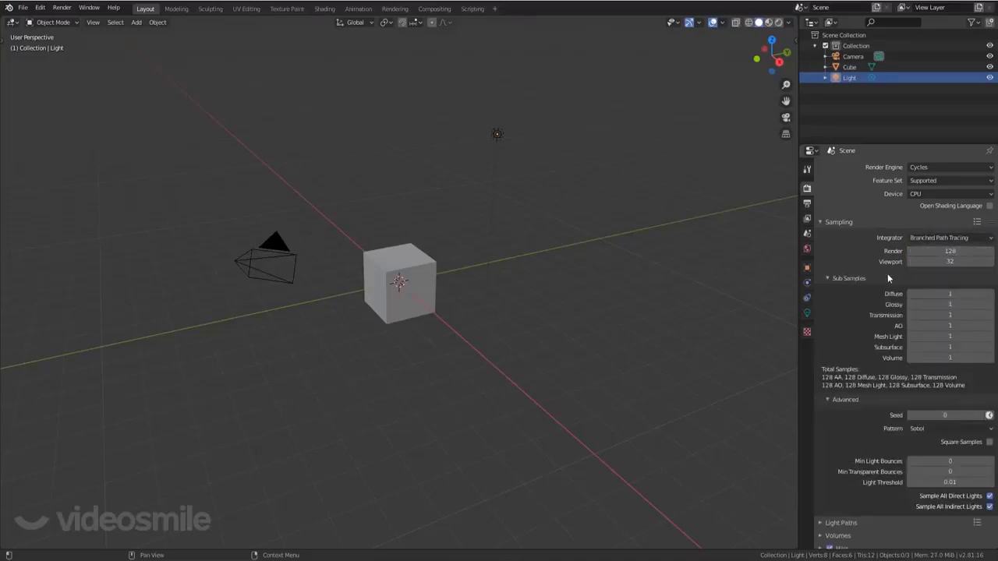
{"action": "left_click", "coordinate": [935, 238]}
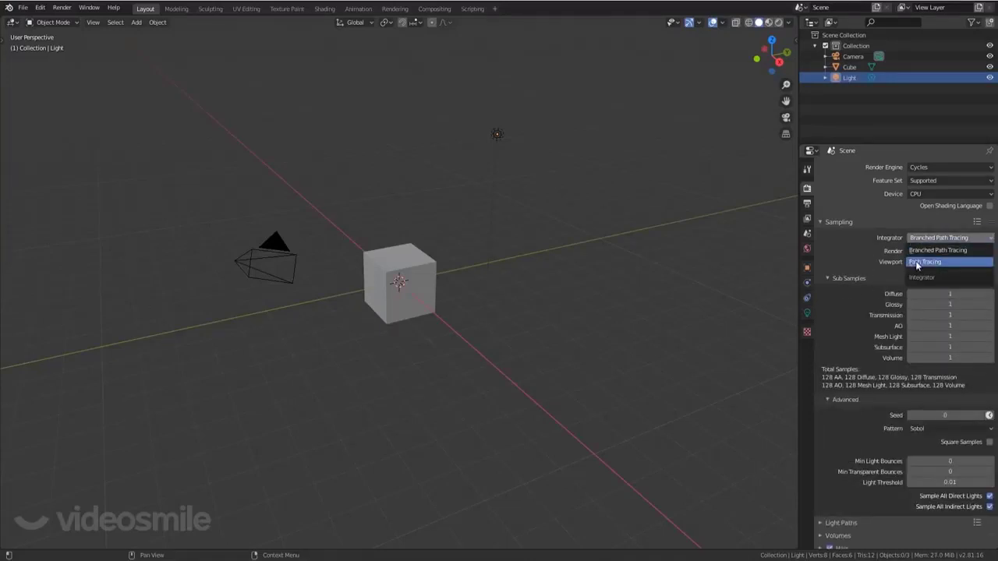
{"action": "left_click", "coordinate": [931, 262]}
{"action": "left_click", "coordinate": [849, 282]}
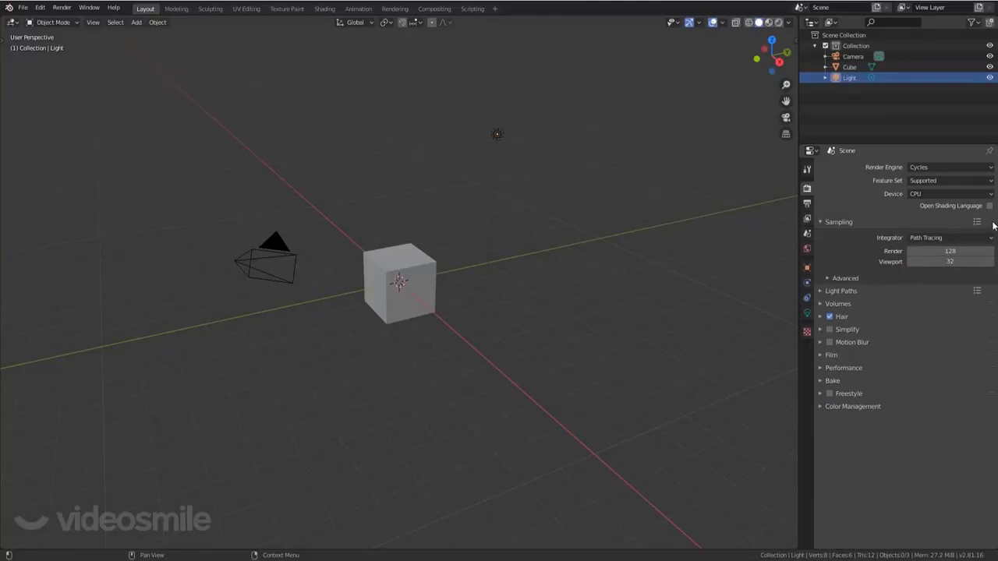
{"action": "left_click_drag", "start_coordinate": [993, 225], "coordinate": [991, 364]}
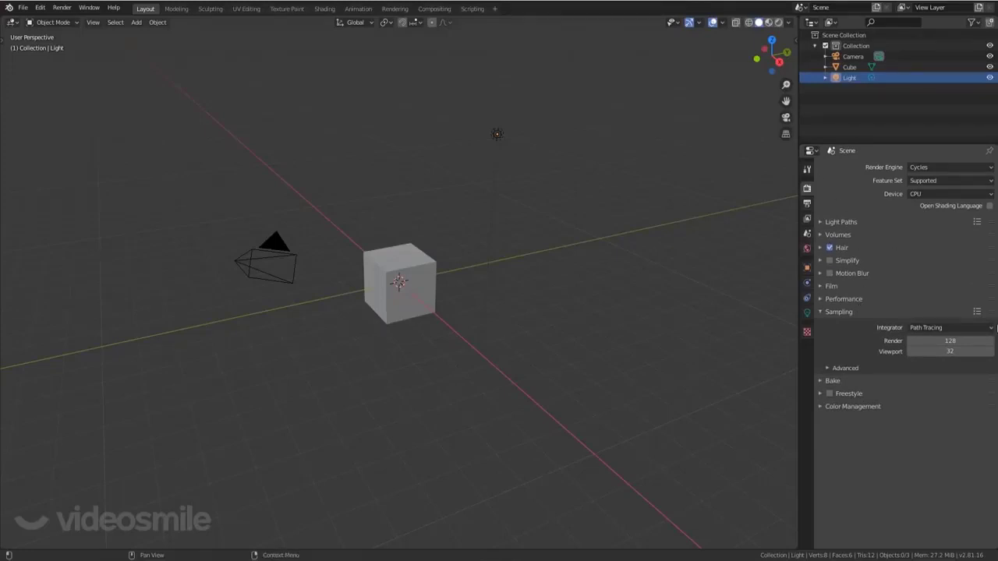
{"action": "left_click_drag", "start_coordinate": [993, 313], "coordinate": [993, 223]}
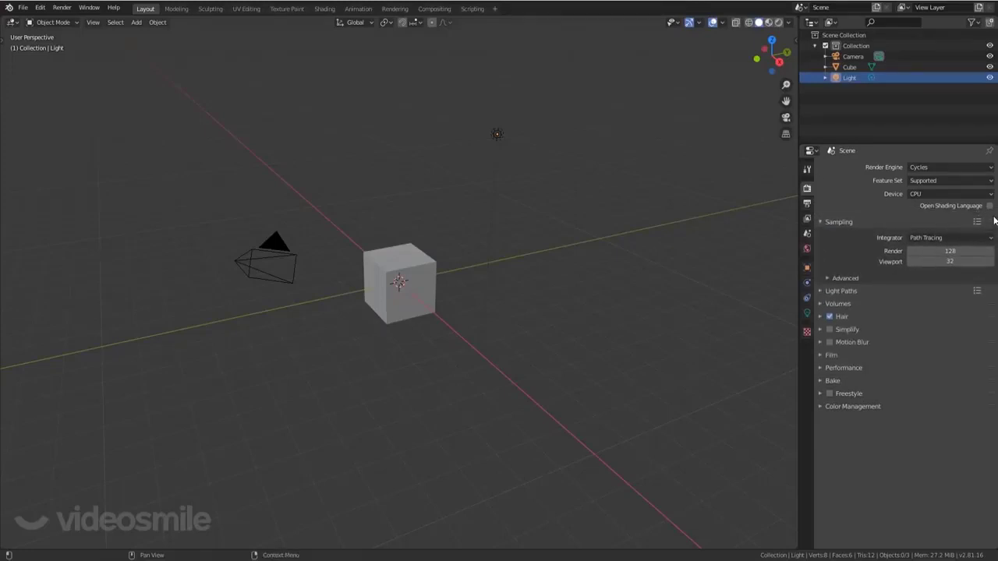
Apply the Final sampling preset (512 render, 128 viewport samples), keep device CPU, collapse Sampling.
{"action": "left_click", "coordinate": [979, 223]}
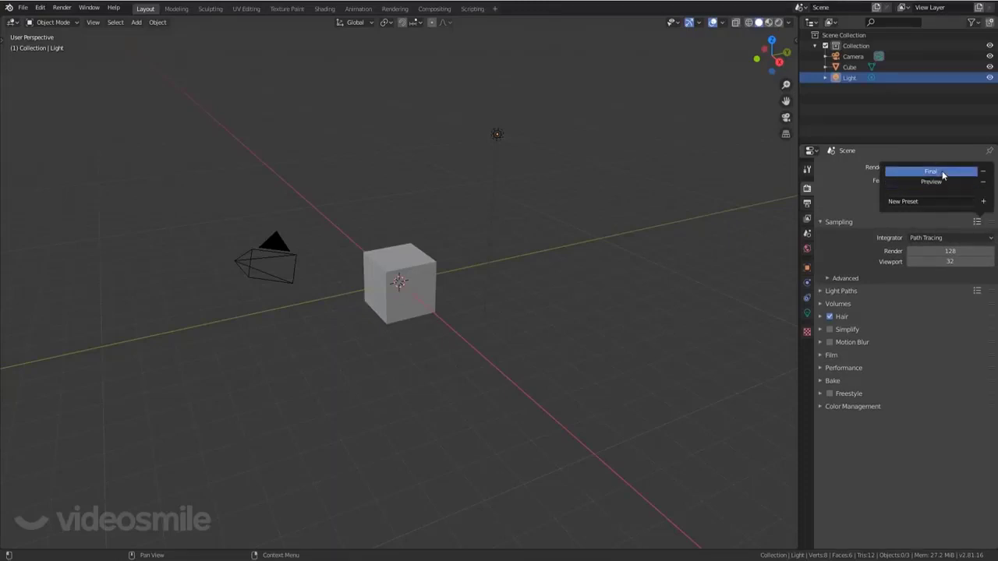
{"action": "left_click", "coordinate": [845, 278]}
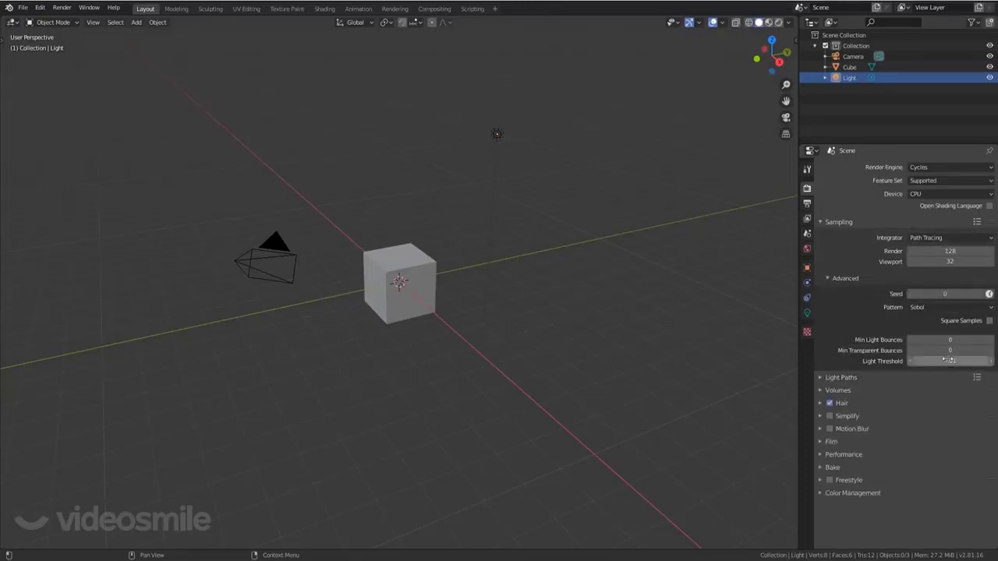
{"action": "left_click", "coordinate": [976, 222]}
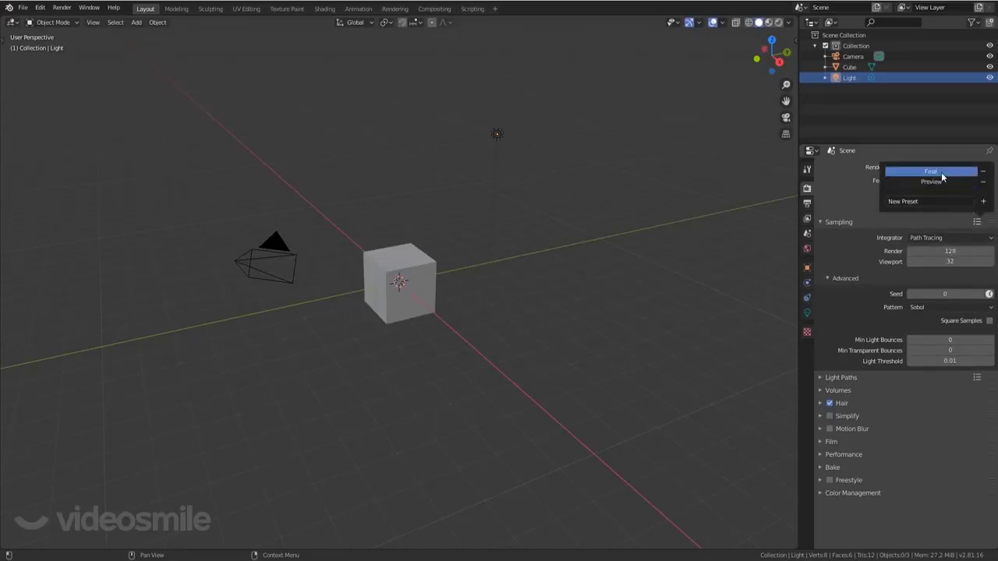
{"action": "left_click", "coordinate": [941, 180]}
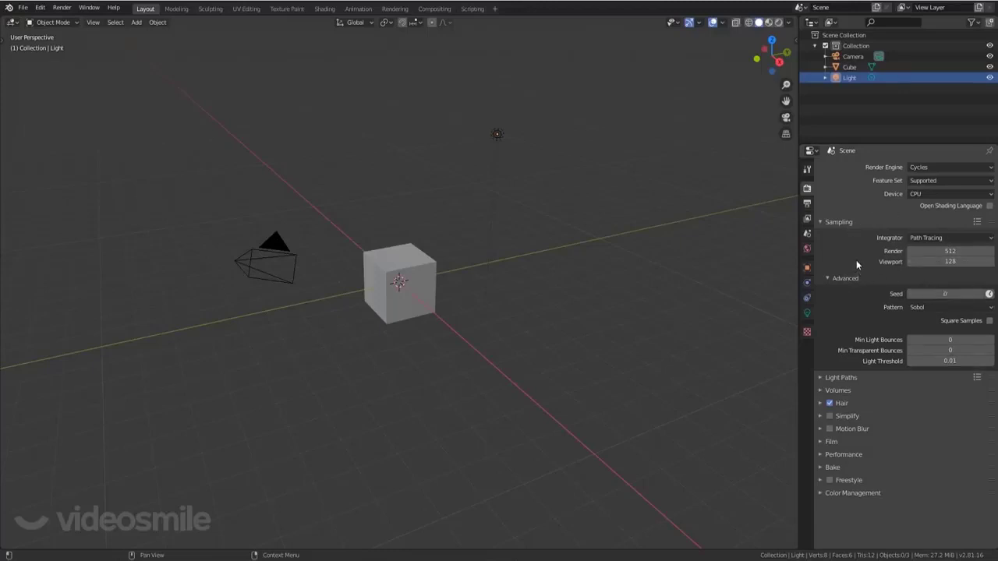
{"action": "left_click", "coordinate": [949, 192]}
{"action": "left_click", "coordinate": [944, 196]}
{"action": "left_click", "coordinate": [842, 222]}
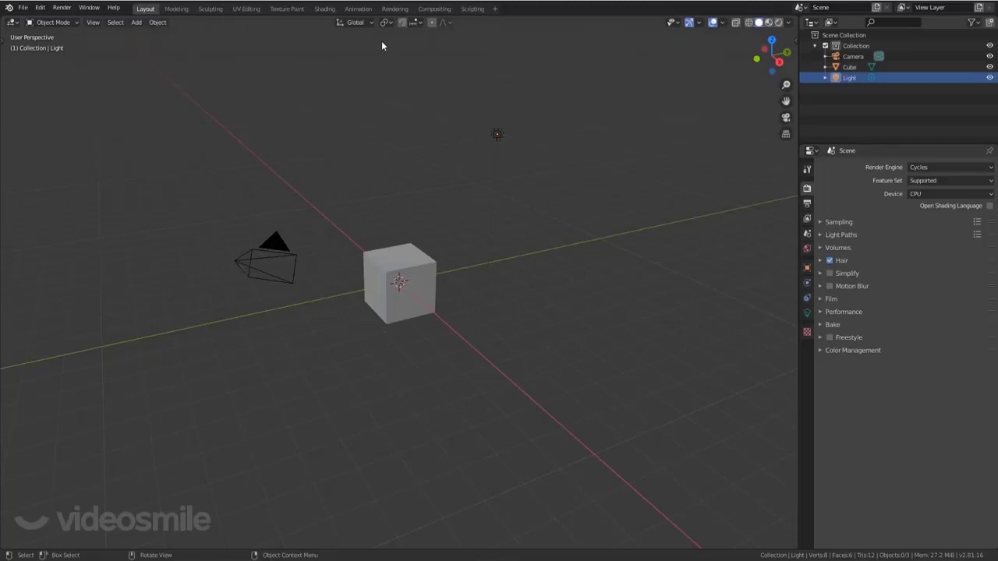
Toggle the viewport toolbar with T, check the Rotate tool, and widen then narrow the toolbar.
{"action": "left_click", "coordinate": [14, 21]}
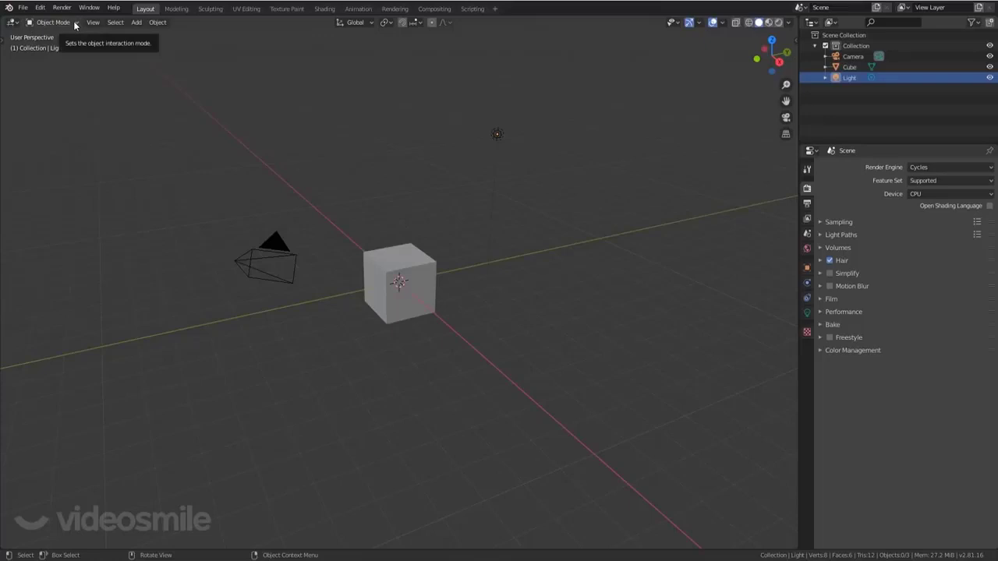
{"action": "key", "text": "t"}
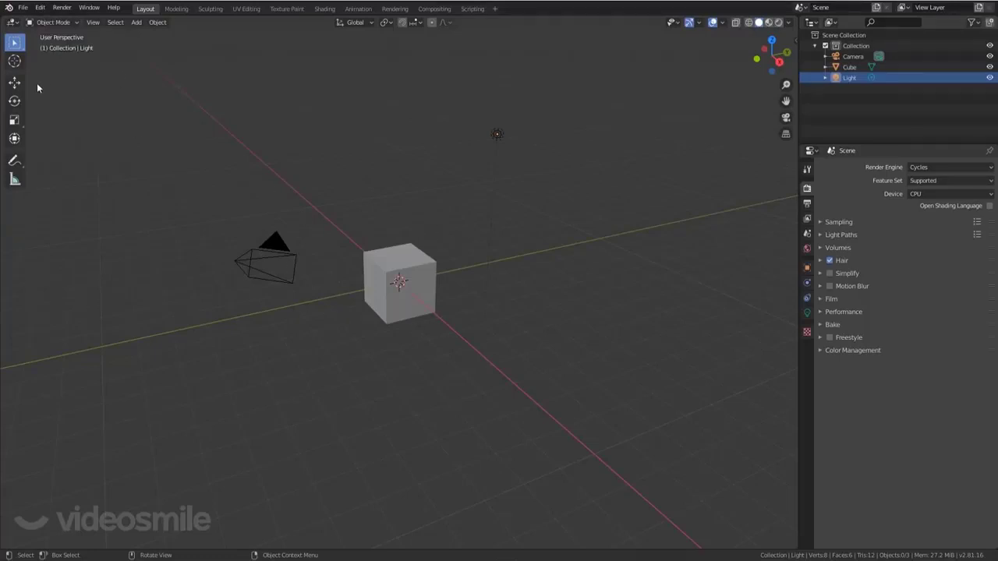
{"action": "key", "text": "t"}
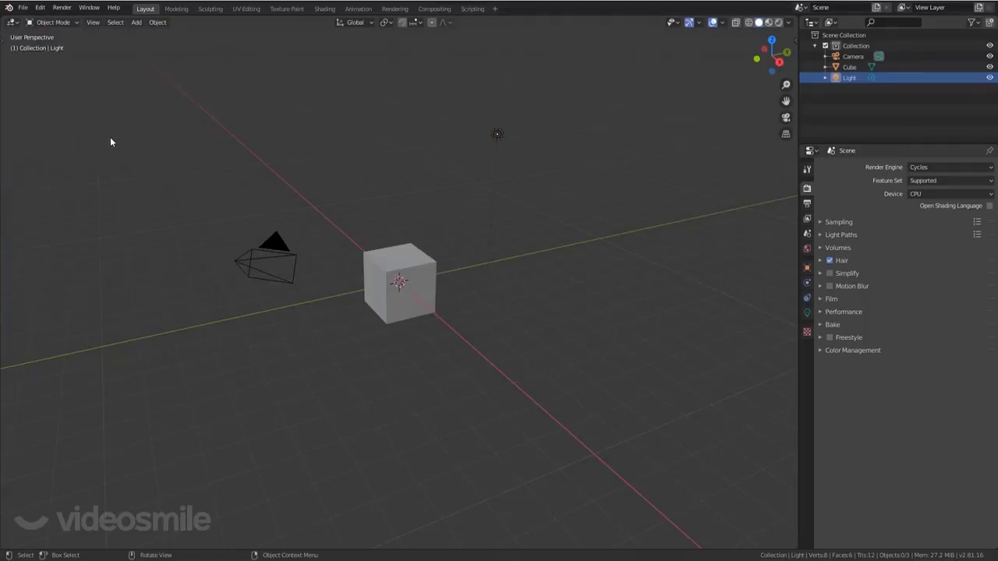
{"action": "key", "text": "t"}
{"action": "key", "text": "t"}
{"action": "left_click", "coordinate": [4, 39]}
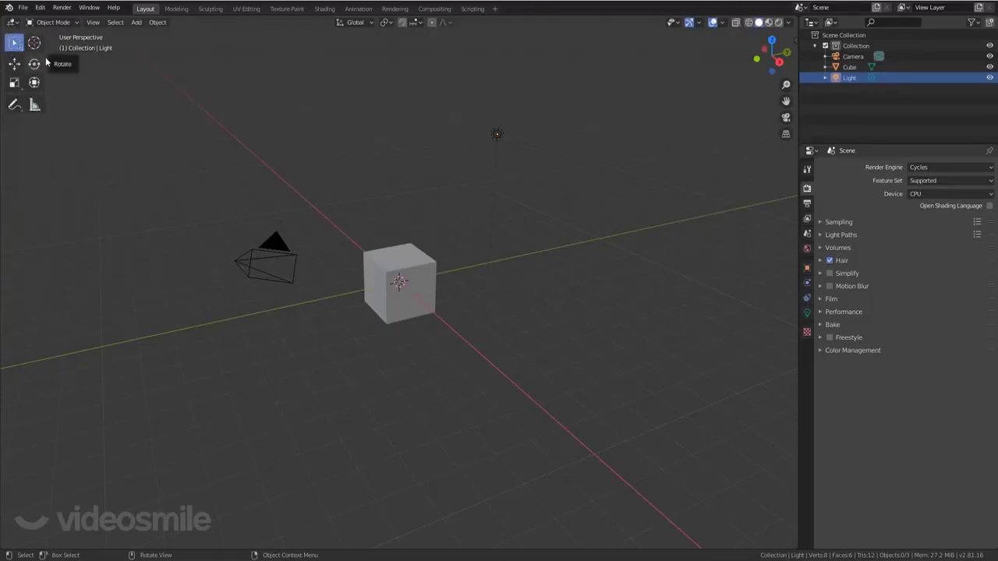
{"action": "mouse_move", "coordinate": [44, 61]}
{"action": "left_mouse_down"}
{"action": "mouse_move", "coordinate": [109, 61]}
{"action": "mouse_move", "coordinate": [26, 60]}
{"action": "left_mouse_up"}
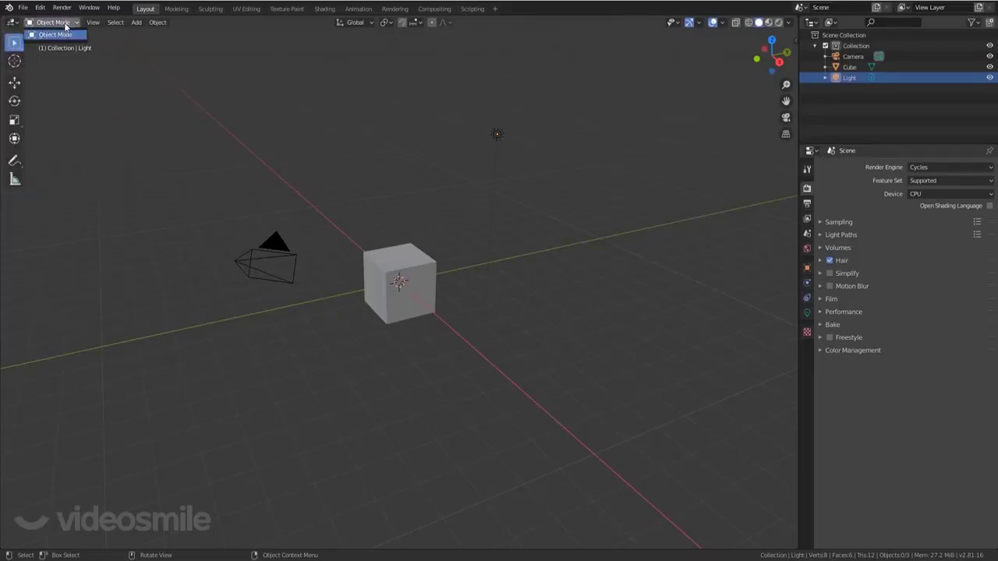
Select the cube, switch it into Edit Mode, then return to Object Mode.
{"action": "left_click", "coordinate": [403, 284]}
{"action": "left_click", "coordinate": [54, 23]}
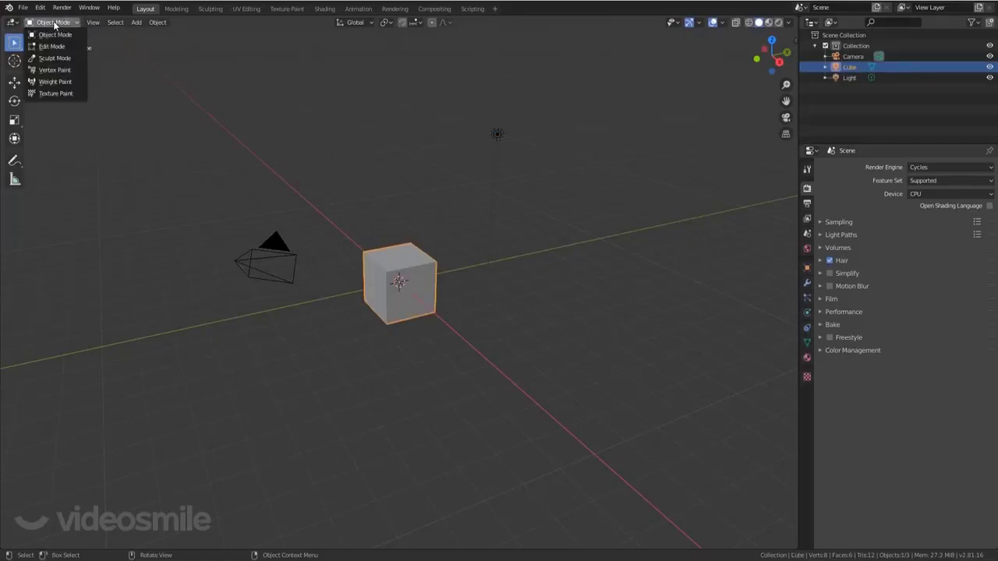
{"action": "left_click", "coordinate": [77, 46]}
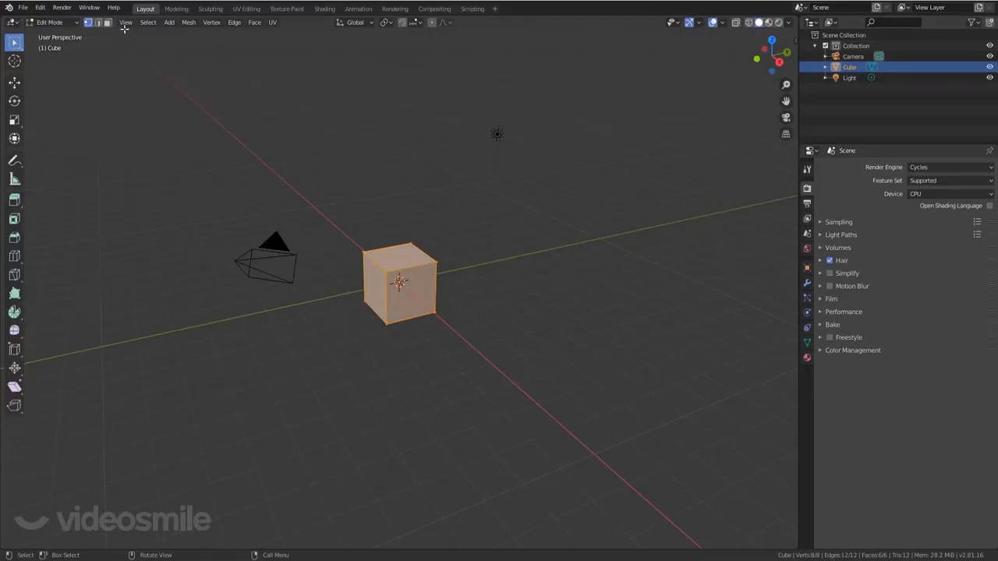
{"action": "left_click", "coordinate": [78, 23]}
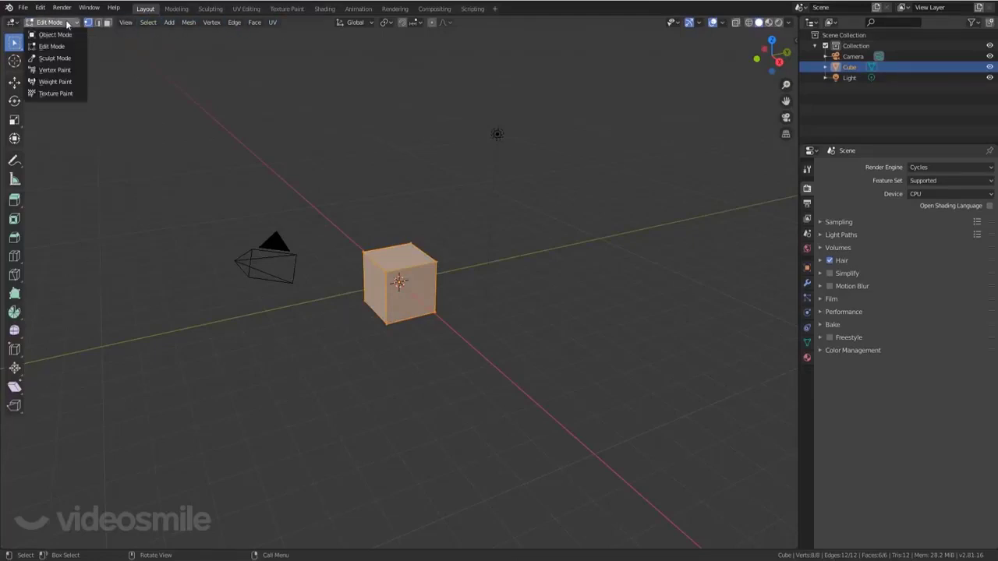
{"action": "left_click", "coordinate": [65, 36]}
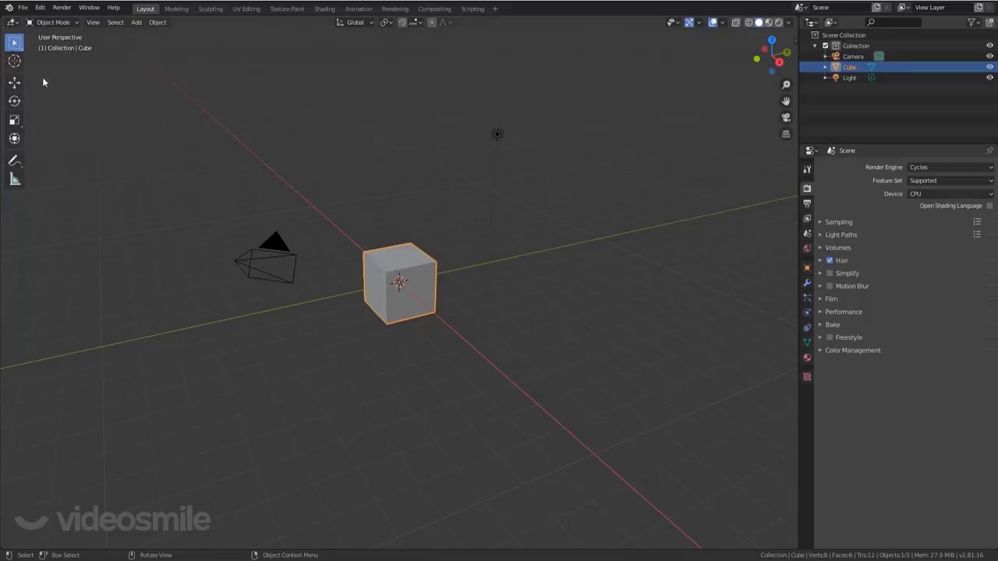
Reopen the interaction mode list a few times, keeping Object Mode.
{"action": "left_click", "coordinate": [57, 23]}
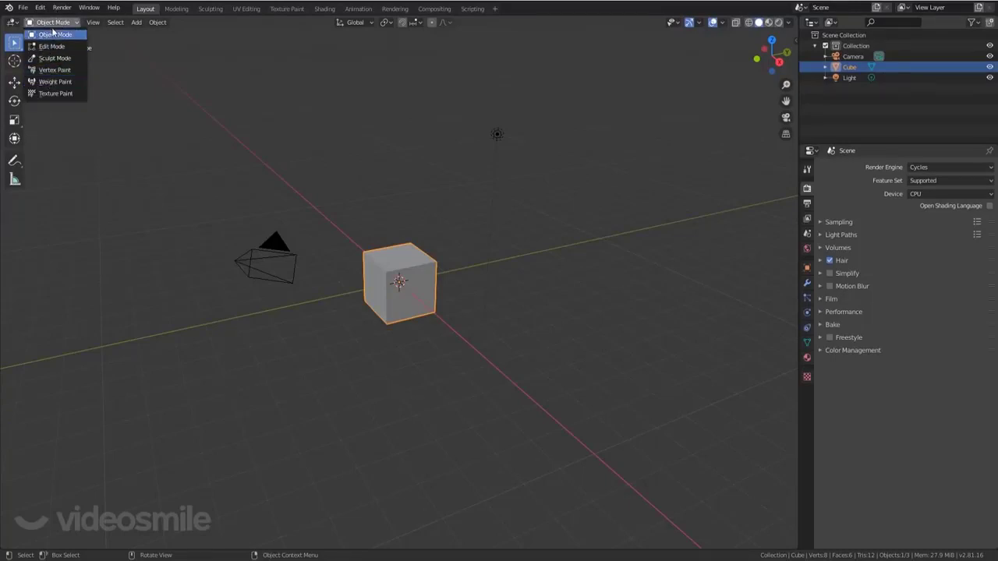
{"action": "left_click", "coordinate": [54, 35]}
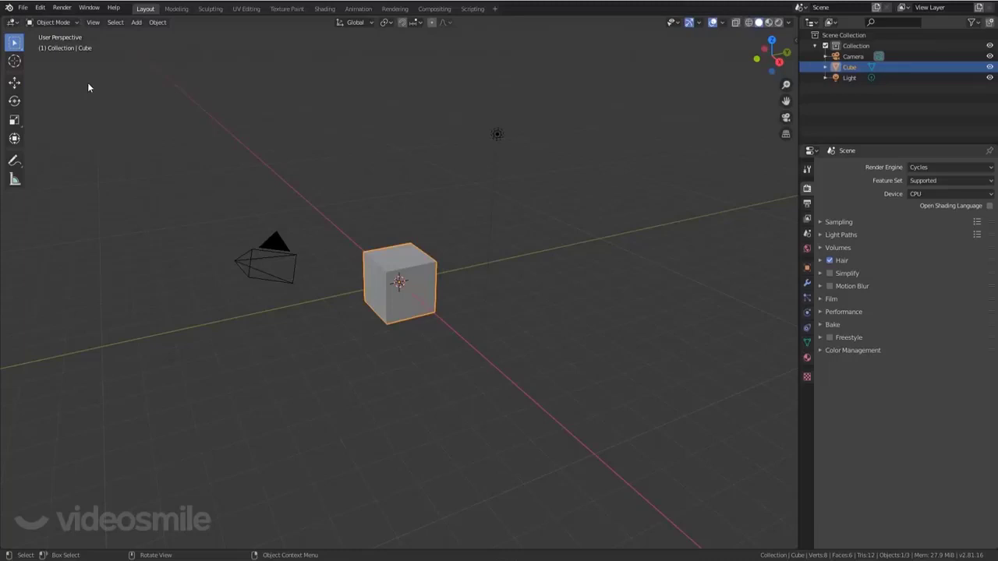
{"action": "left_click", "coordinate": [67, 23]}
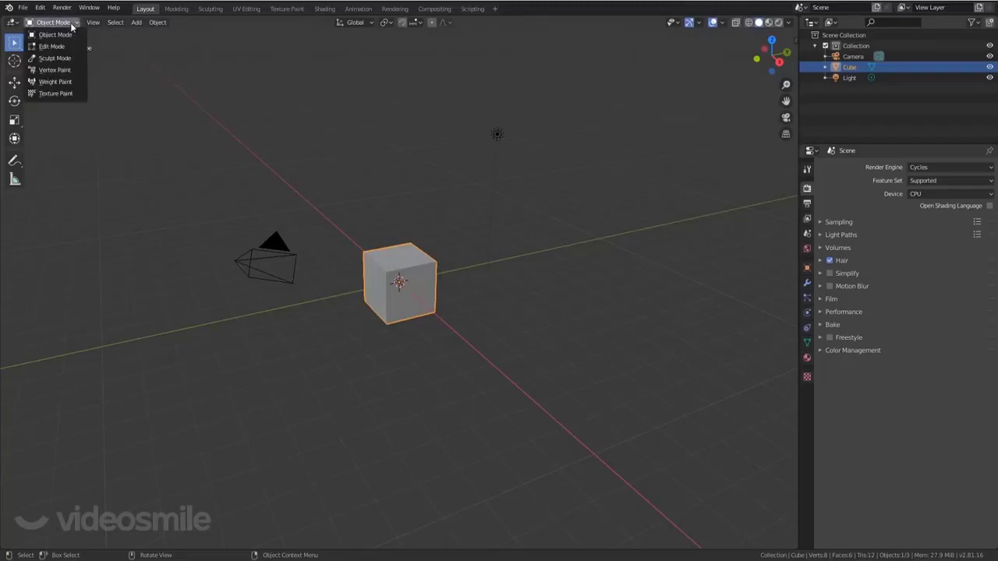
{"action": "left_click", "coordinate": [70, 22]}
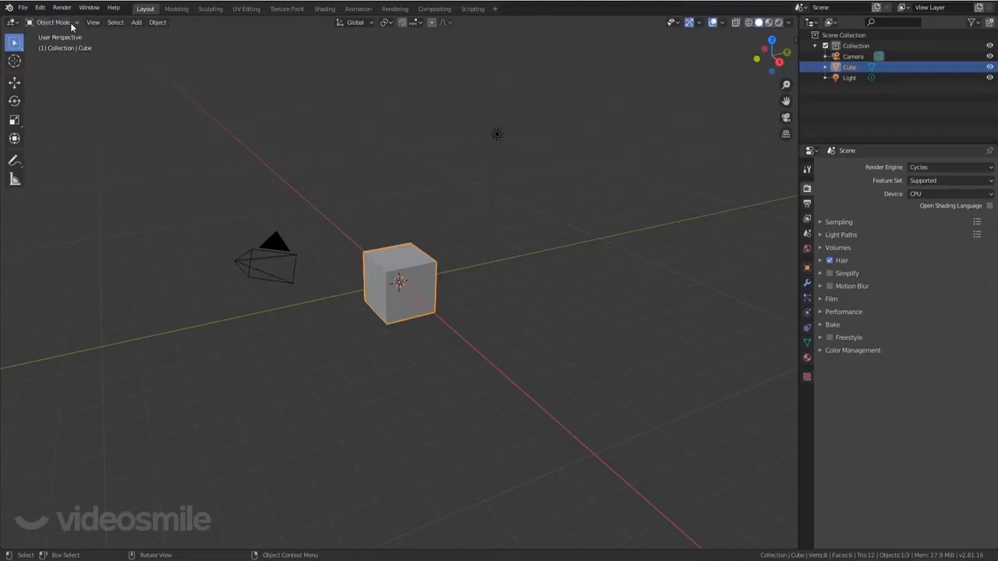
{"action": "left_click", "coordinate": [70, 23]}
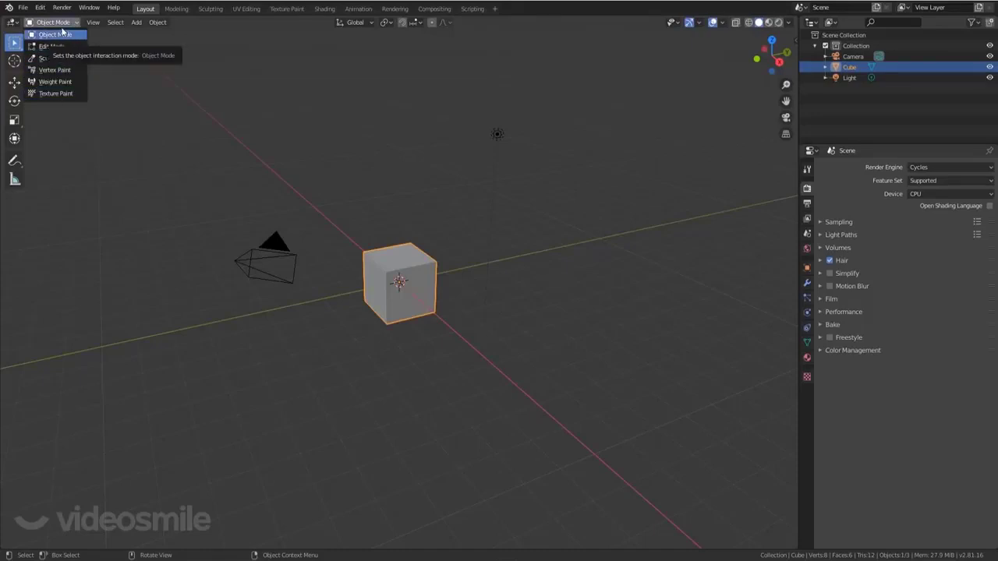
{"action": "left_click", "coordinate": [63, 32]}
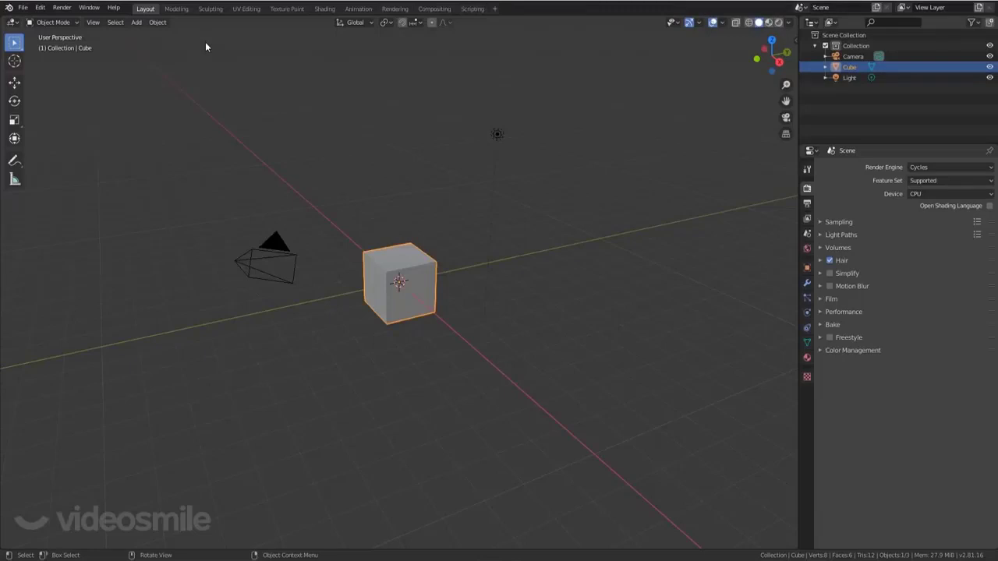
{"action": "left_click", "coordinate": [176, 8]}
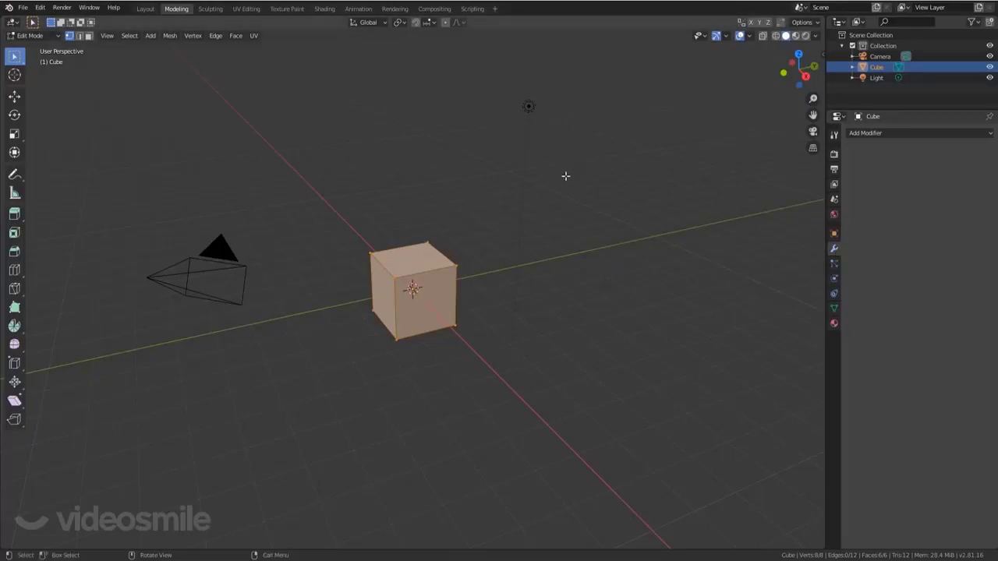
{"action": "left_click", "coordinate": [218, 10]}
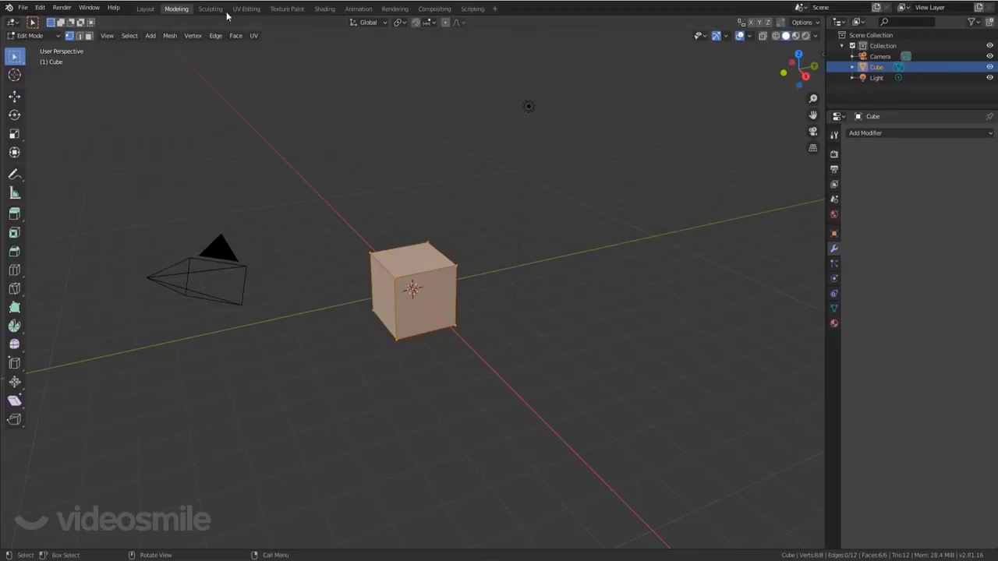
{"action": "left_click", "coordinate": [245, 9]}
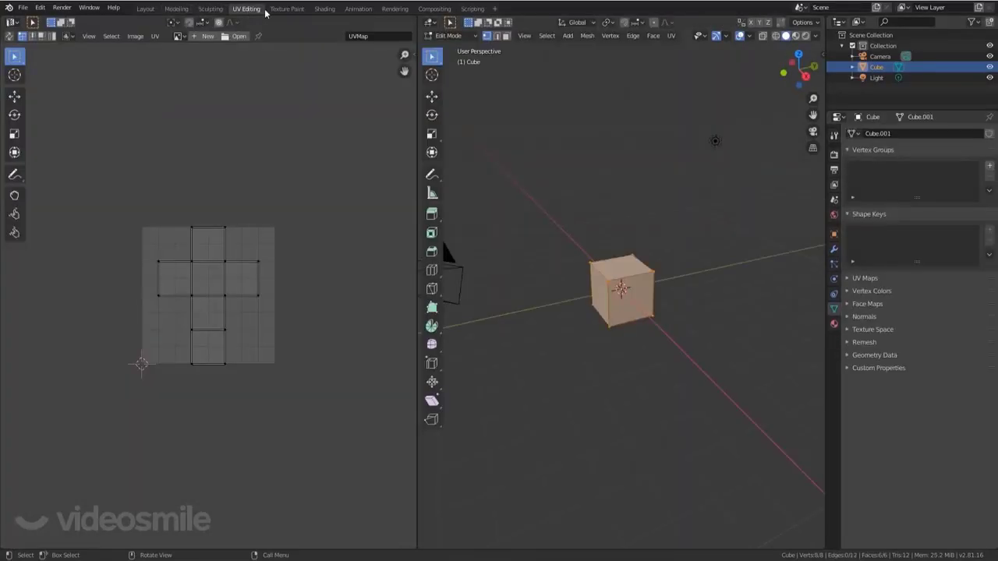
{"action": "left_click", "coordinate": [287, 9]}
{"action": "left_click", "coordinate": [323, 9]}
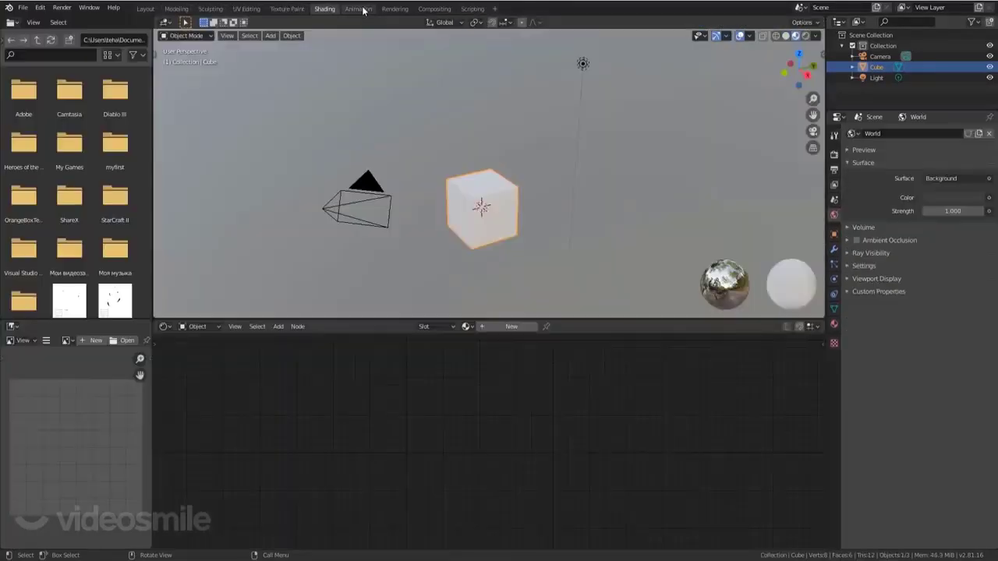
{"action": "left_click", "coordinate": [360, 9]}
{"action": "left_click", "coordinate": [395, 9]}
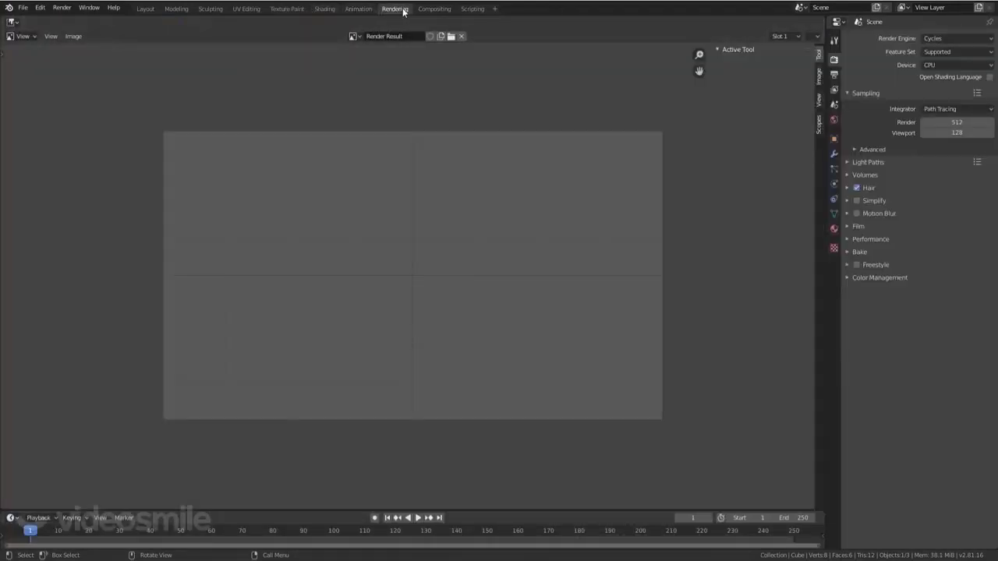
{"action": "left_click", "coordinate": [142, 9]}
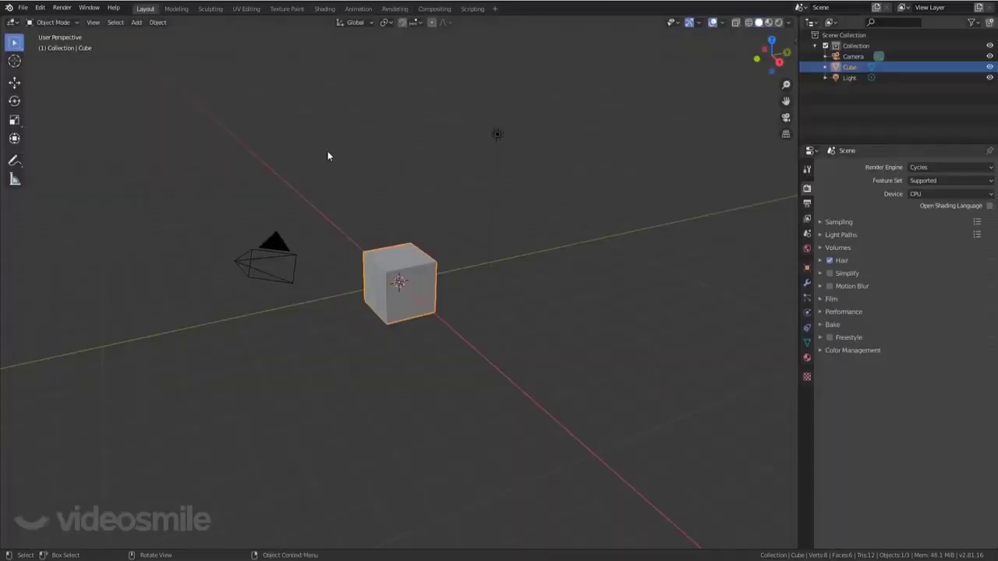
{"action": "left_click", "coordinate": [496, 10]}
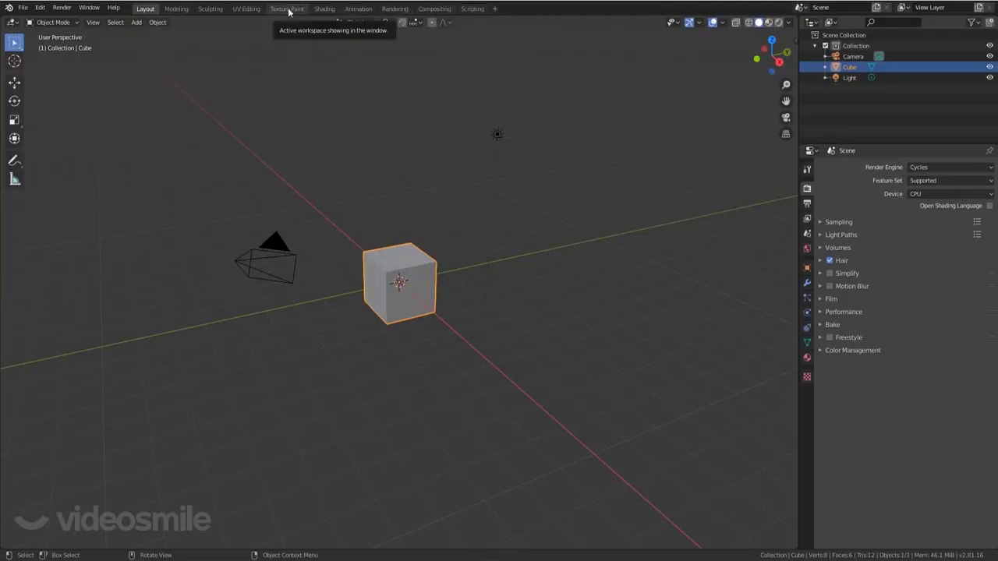
{"action": "left_click", "coordinate": [179, 10]}
{"action": "left_click", "coordinate": [212, 9]}
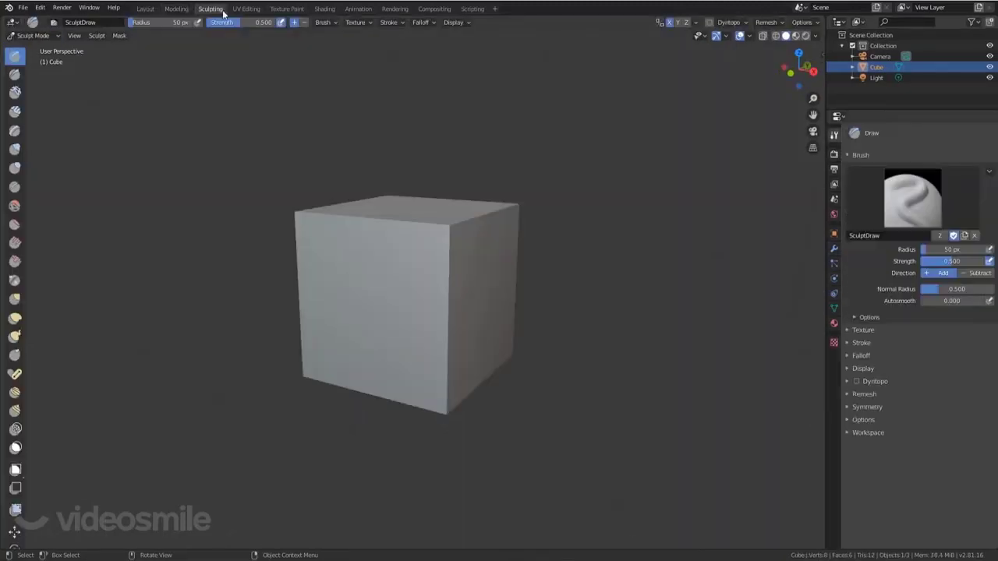
{"action": "left_click", "coordinate": [247, 9]}
{"action": "left_click", "coordinate": [290, 9]}
{"action": "left_click", "coordinate": [324, 9]}
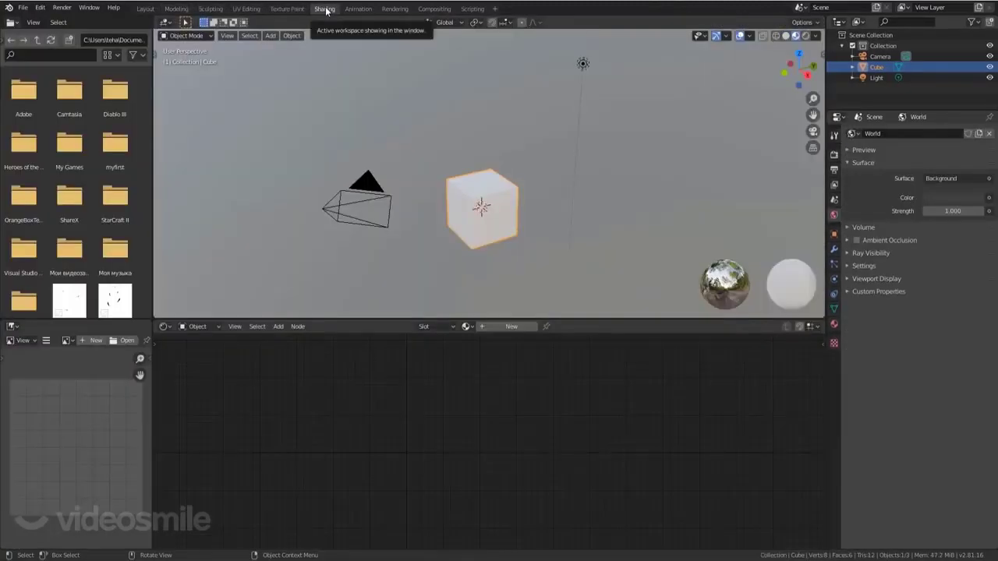
{"action": "left_click", "coordinate": [145, 9]}
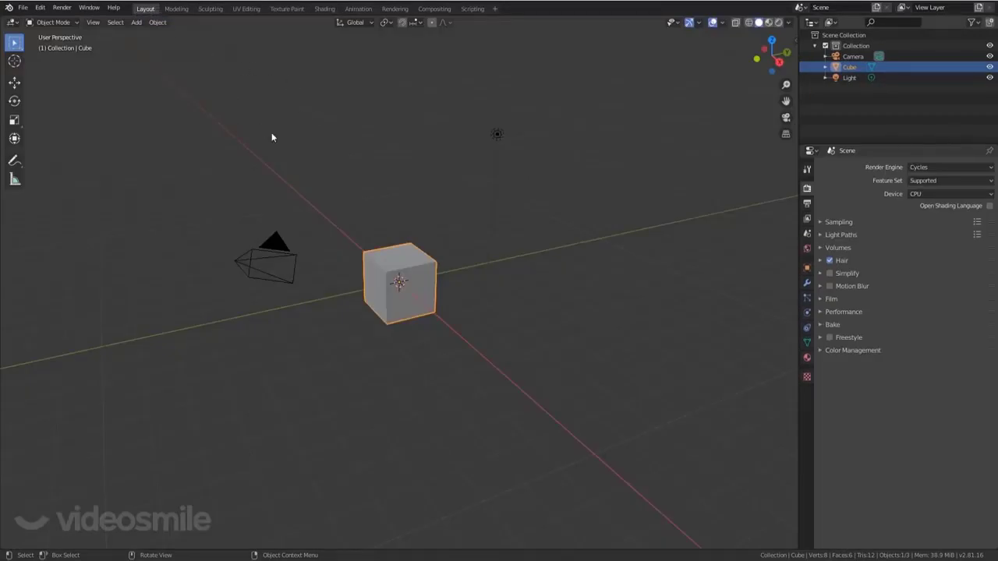